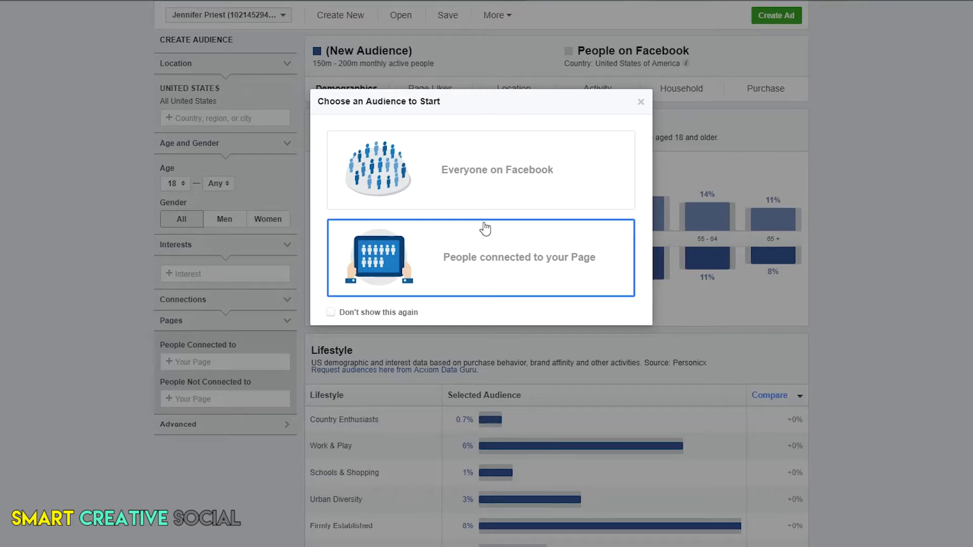
Switch to the Smart Fun DIY ad account and start a new audience from everyone on Facebook
click(466, 182)
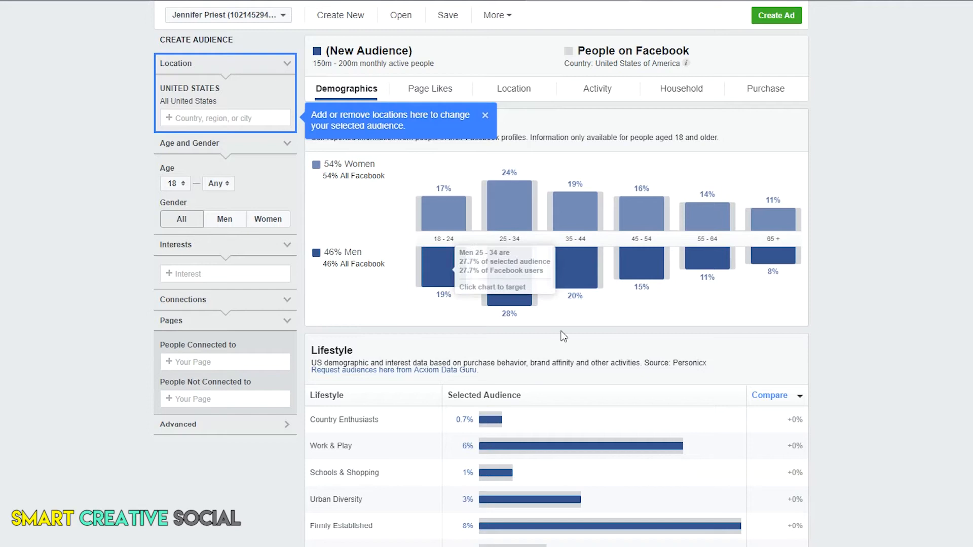
click(233, 17)
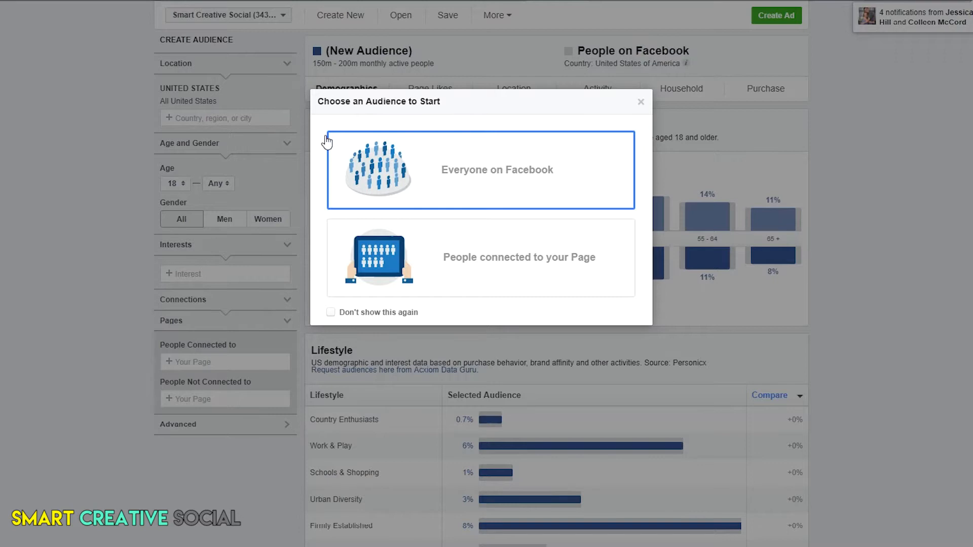
click(459, 183)
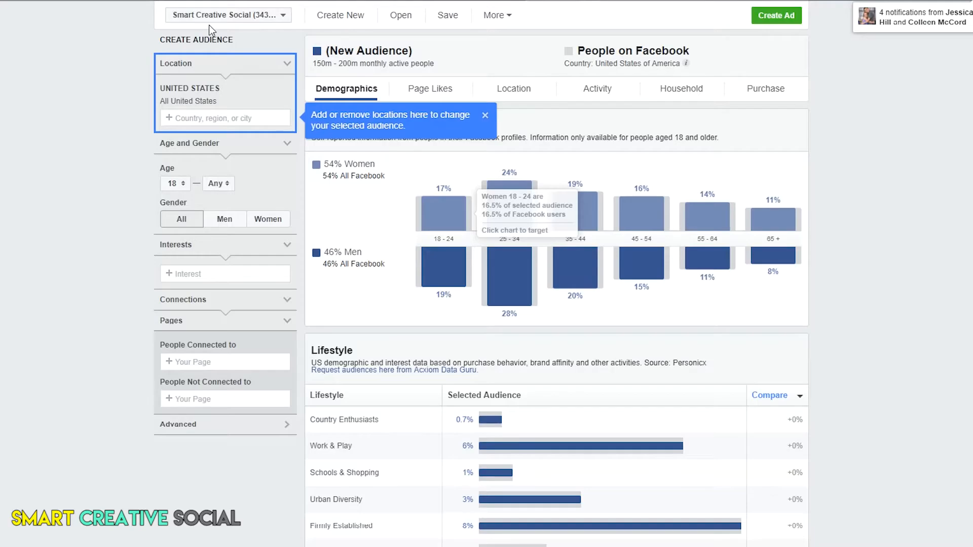
click(204, 15)
click(213, 47)
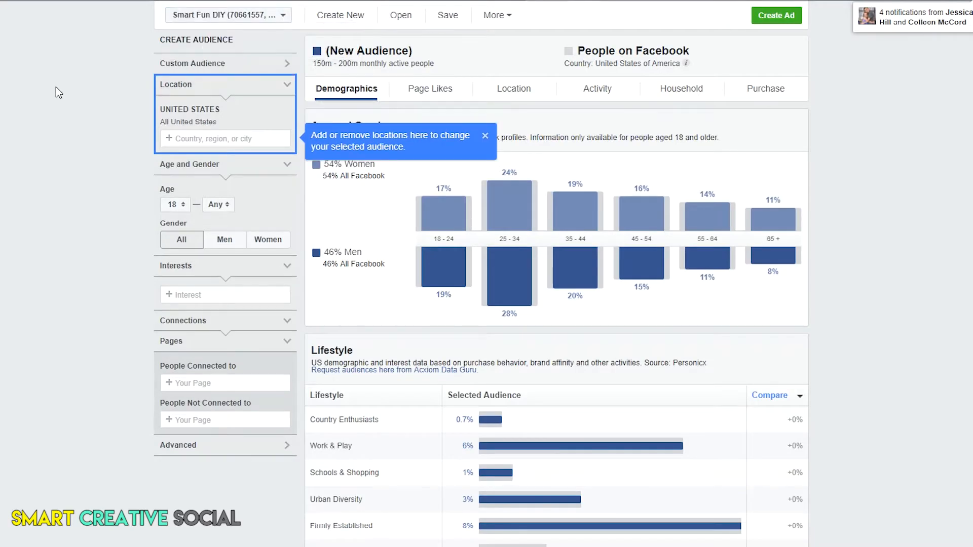
click(485, 136)
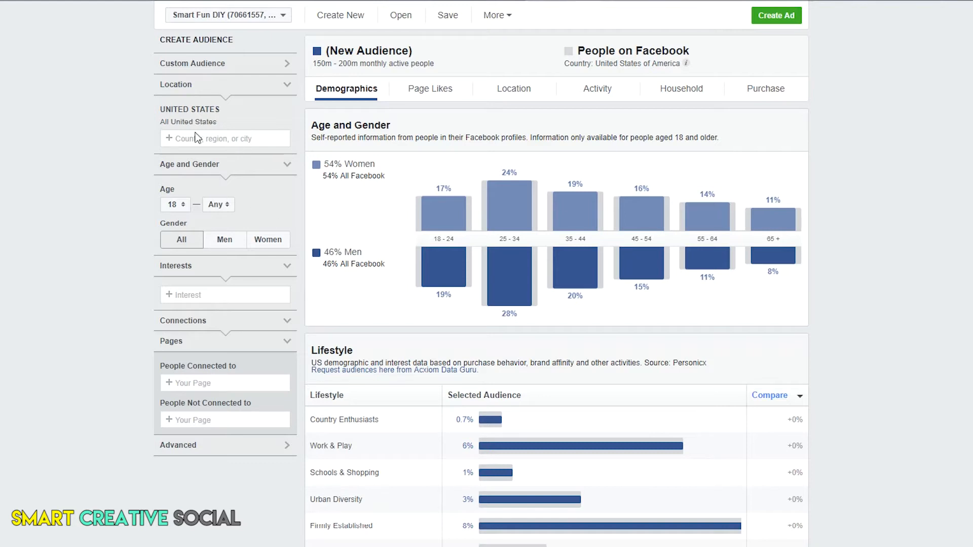
Limit the audience to women aged 24 to 54
click(176, 204)
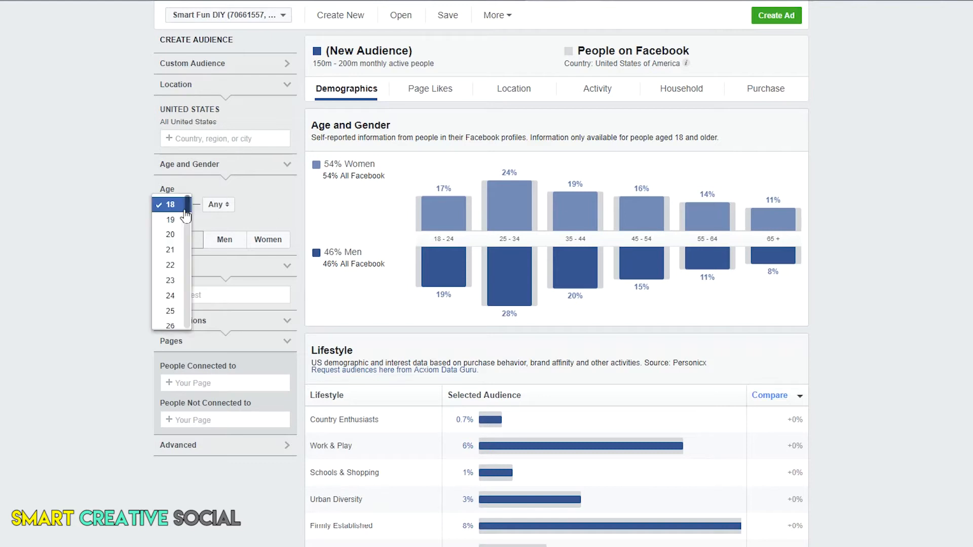
click(170, 295)
click(213, 208)
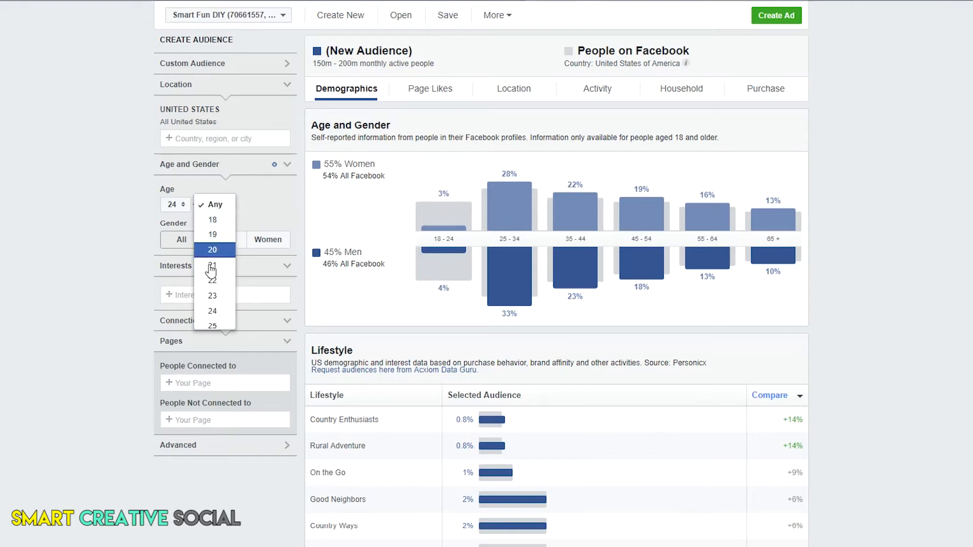
scroll(211, 294, down, 4)
scroll(221, 306, down, 1)
scroll(221, 306, down, 1)
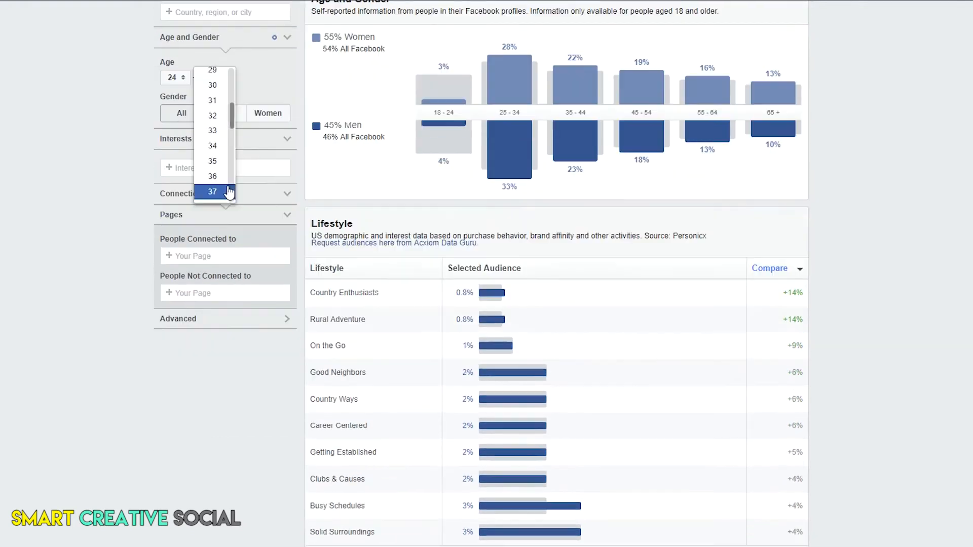
scroll(215, 191, down, 1)
scroll(92, 208, up, 2)
scroll(202, 276, down, 6)
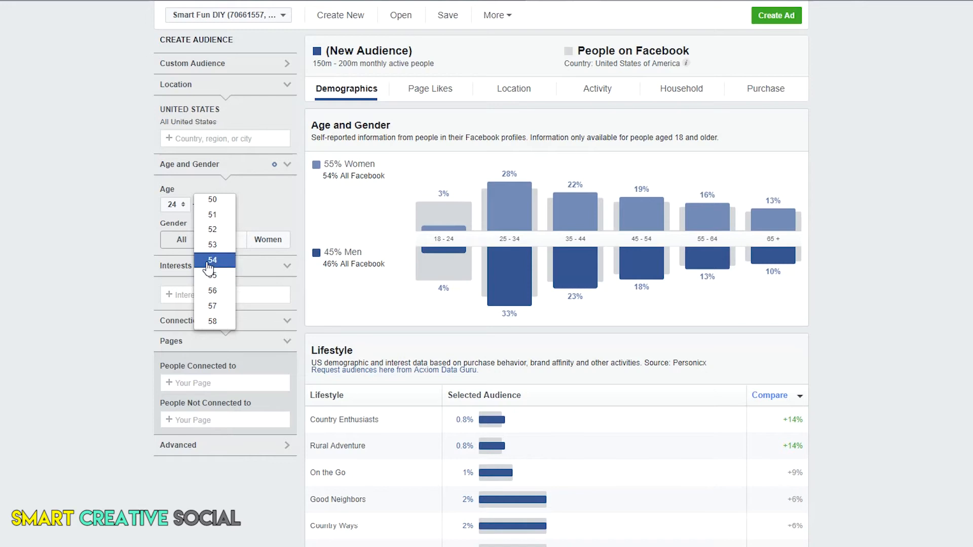
click(212, 260)
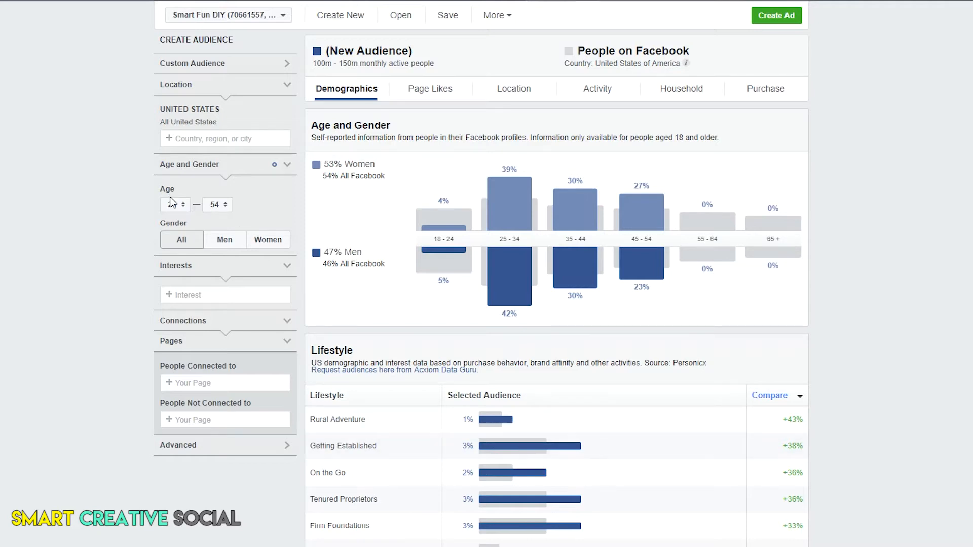
click(272, 247)
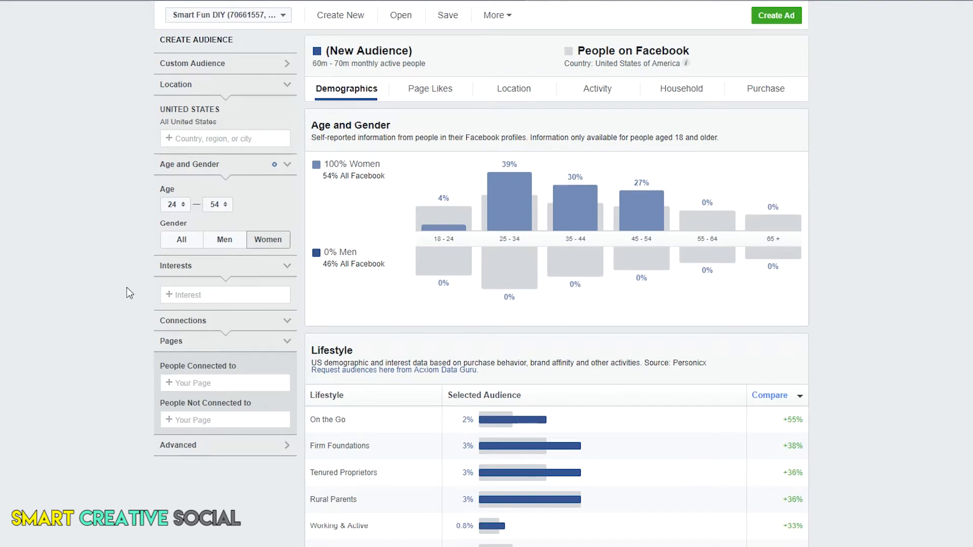
Search the audience interests for "crafters" and look through the suggestions
click(223, 297)
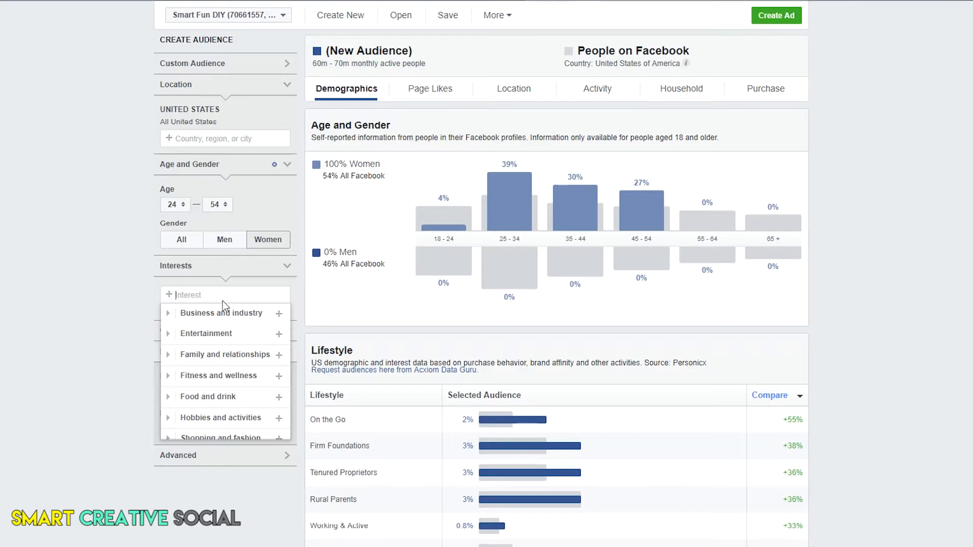
text(crafters)
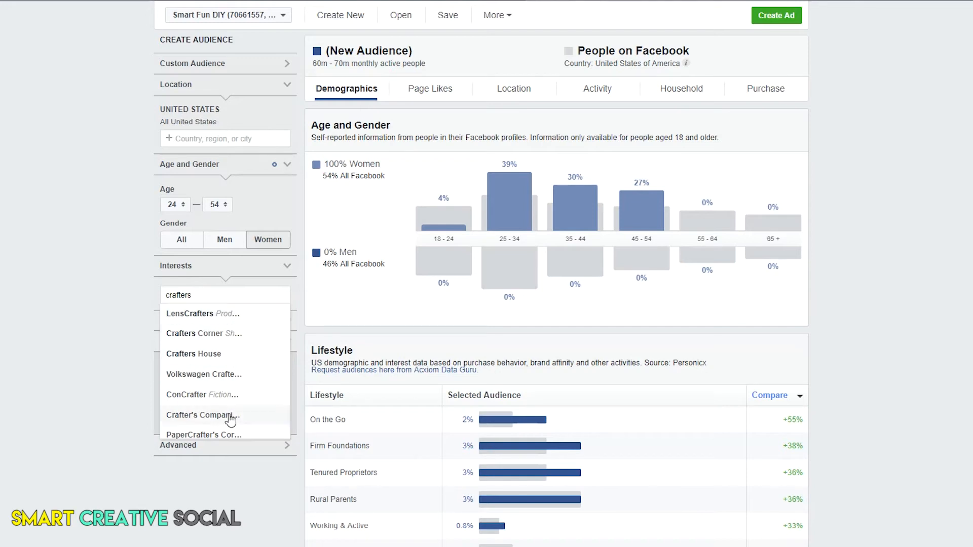
scroll(228, 416, down, 1)
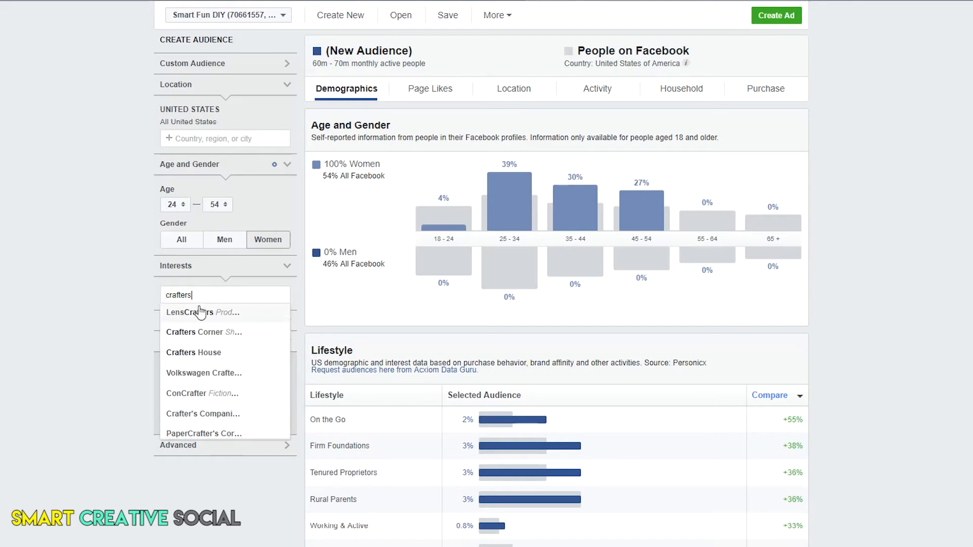
Search the interests for "michaels" and add Michaels Stores as an audience interest
click(149, 296)
text(michaels)
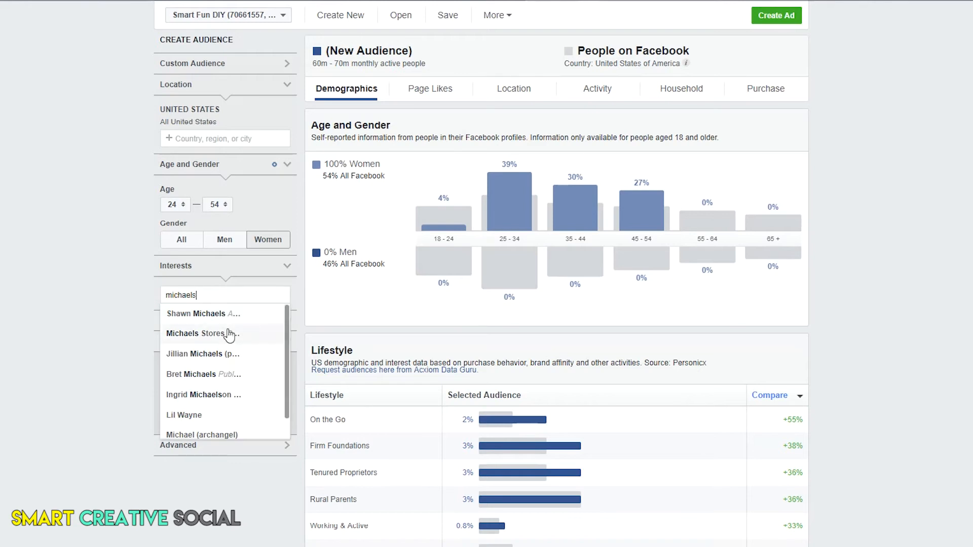
click(238, 333)
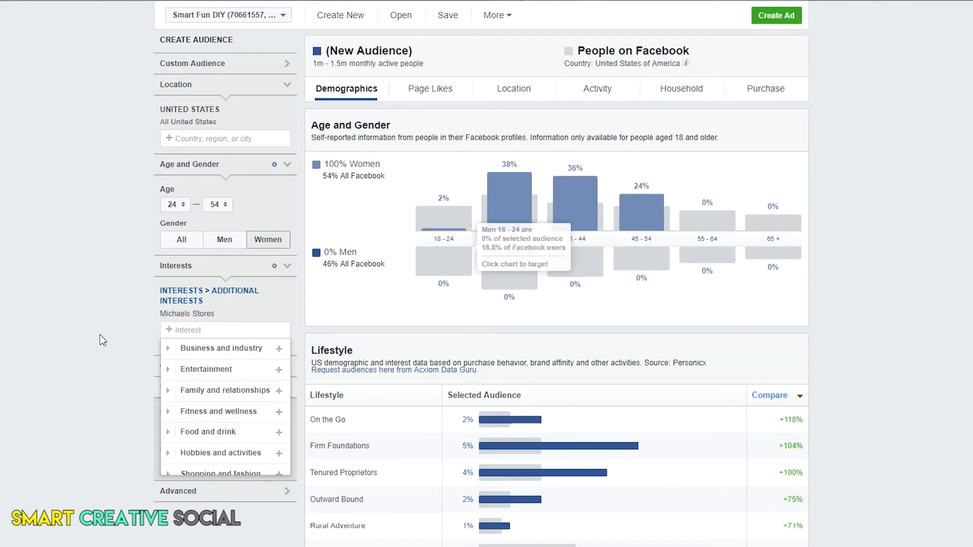
click(76, 308)
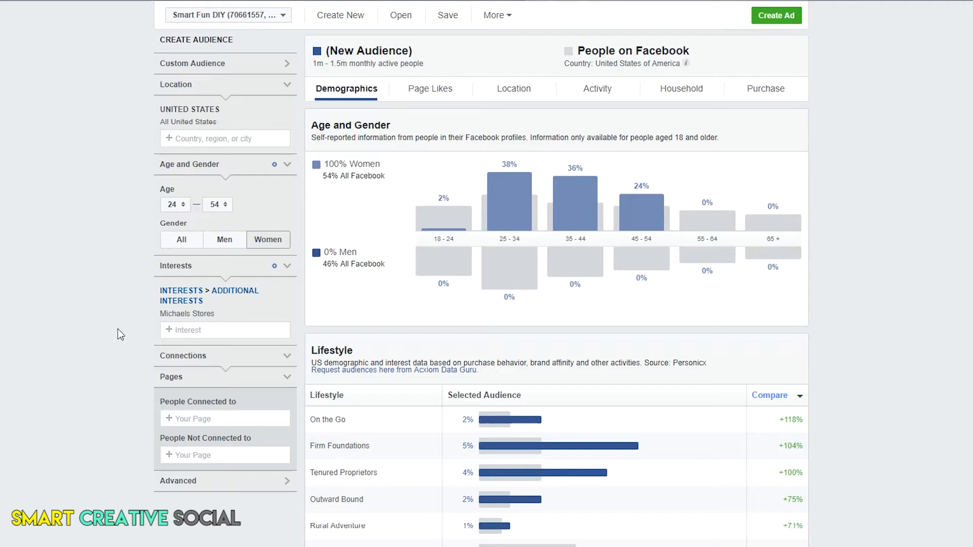
Examine the audience's Activity data, comparing its frequency of activities with that of all Facebook users
click(594, 101)
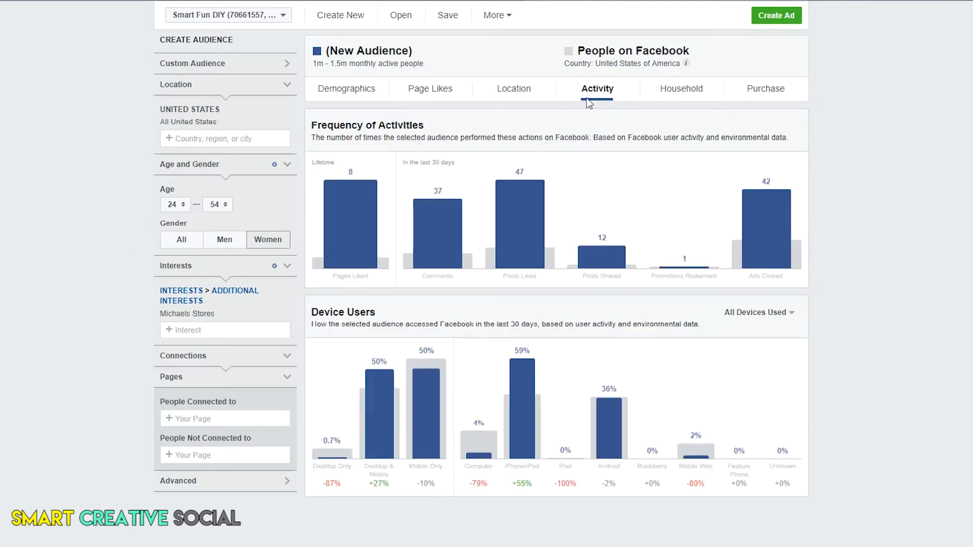
mouse_move(526, 207)
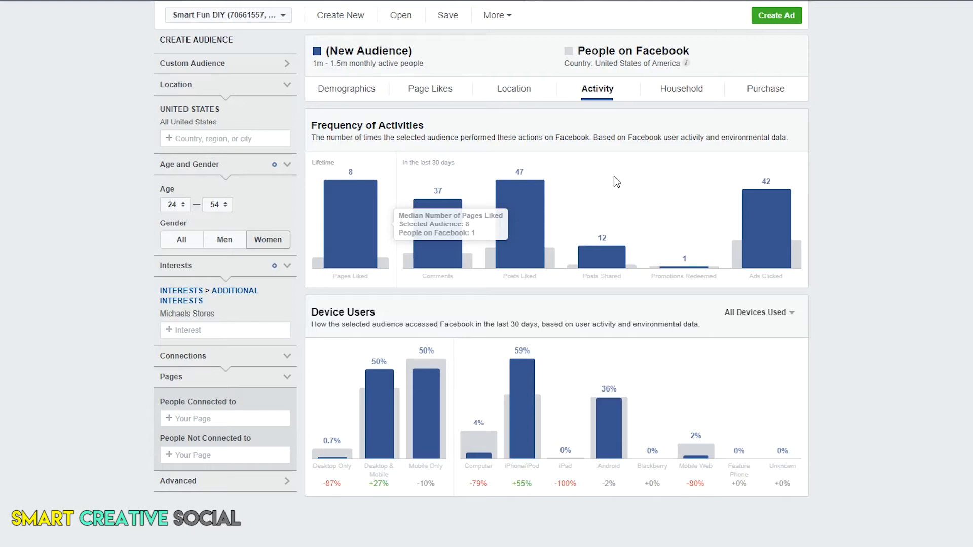
mouse_move(602, 258)
click(233, 330)
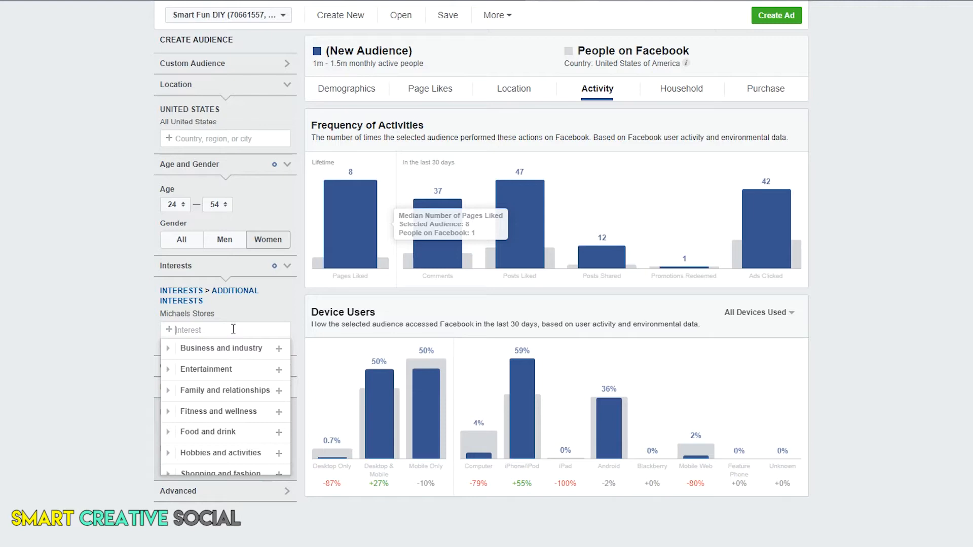
Examine the audience's Purchase data, including purchase behavior, vehicle market, retail spending and online purchases
click(767, 91)
scroll(887, 388, down, 9)
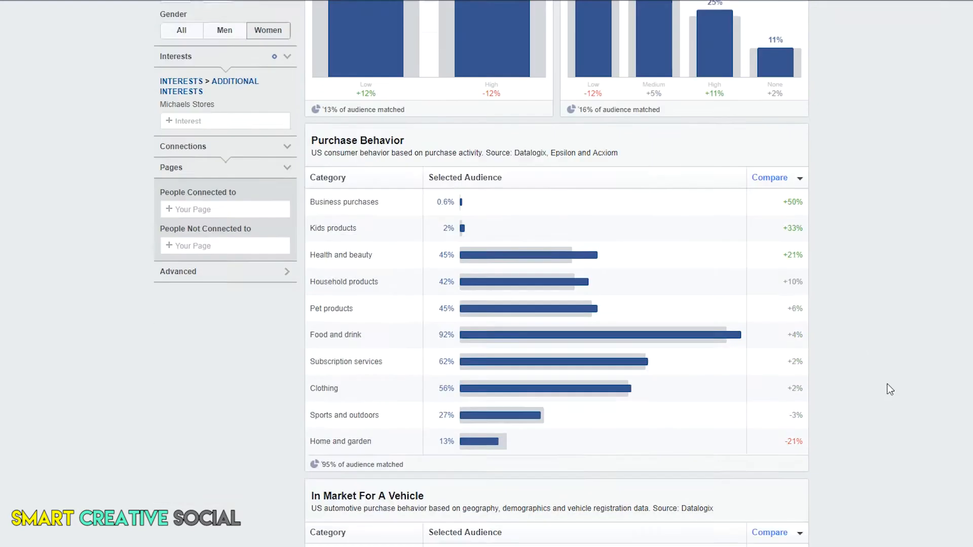
scroll(891, 390, down, 1)
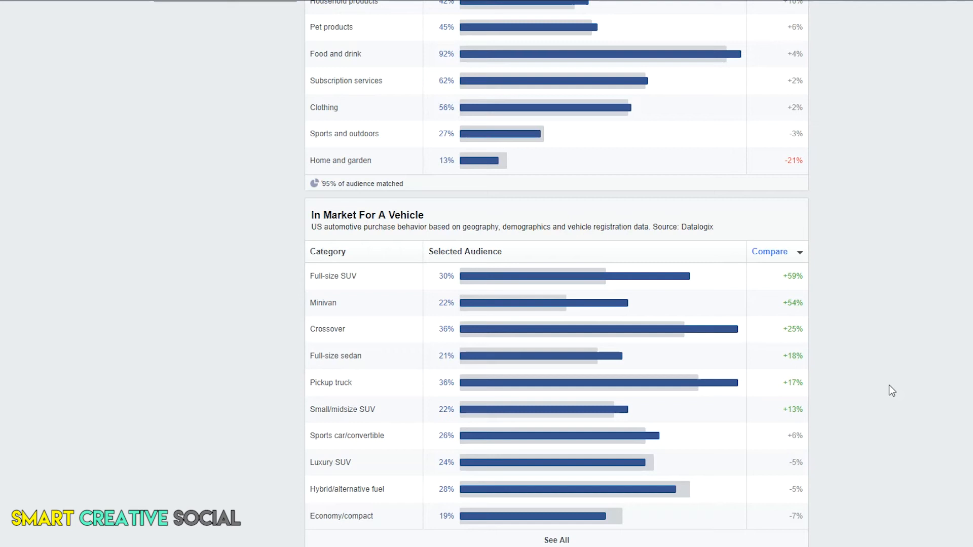
scroll(891, 390, up, 2)
scroll(888, 386, up, 5)
scroll(887, 390, up, 1)
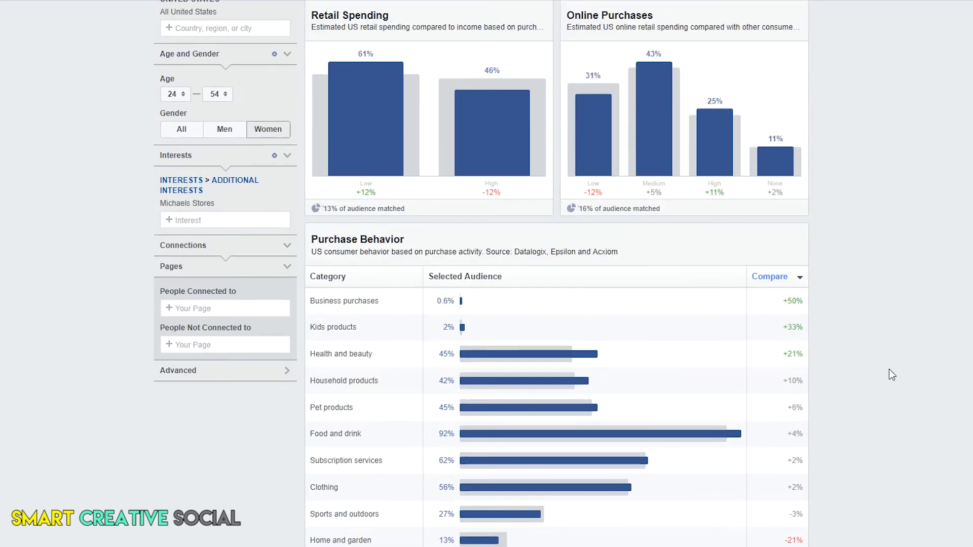
scroll(880, 385, down, 3)
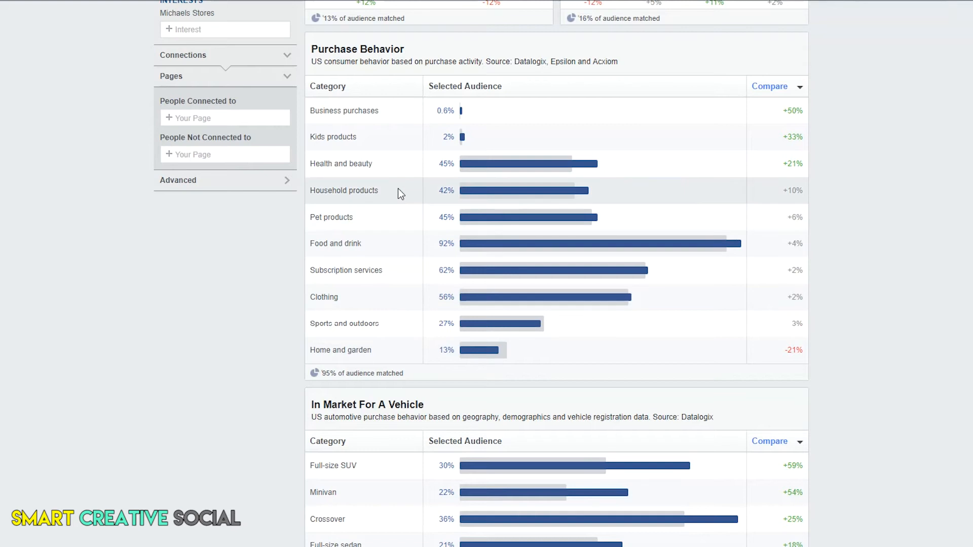
scroll(417, 375, down, 3)
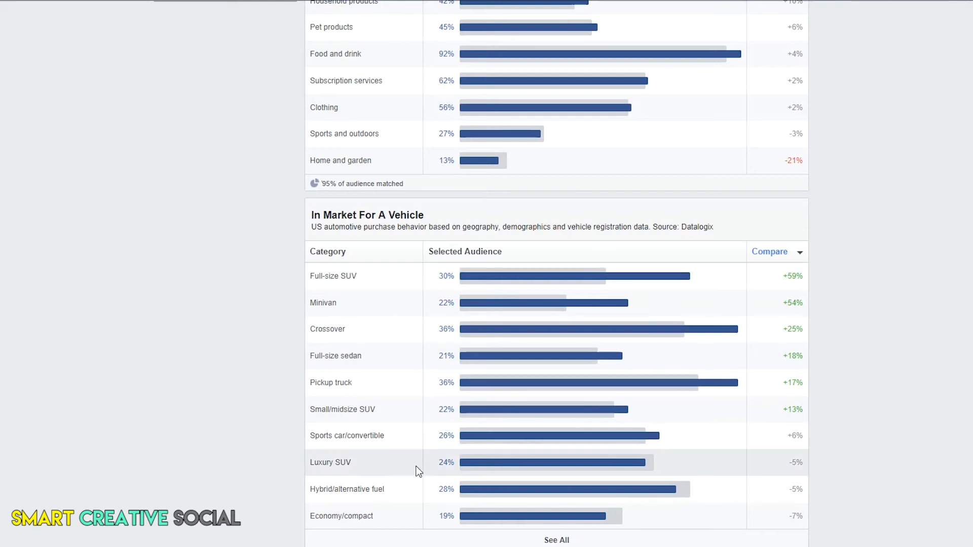
scroll(399, 446, up, 5)
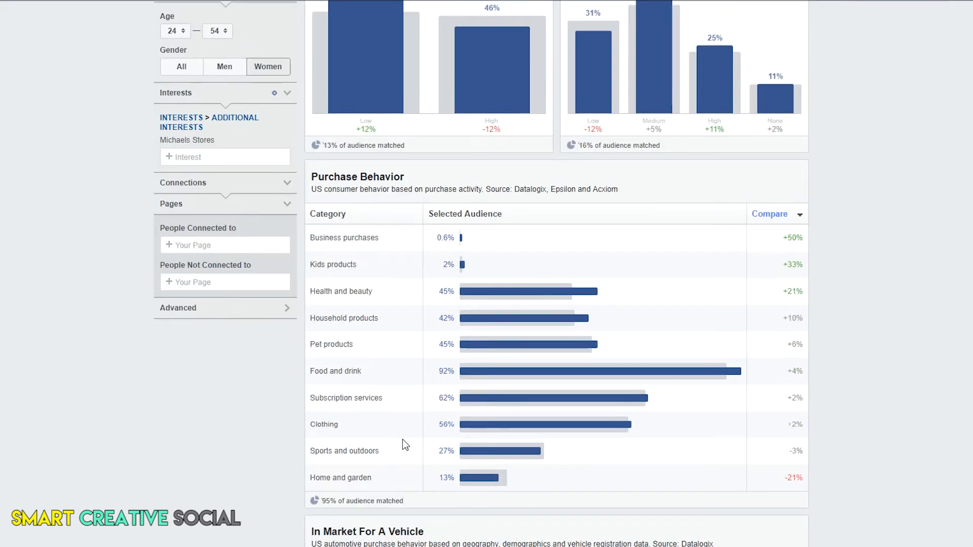
scroll(402, 439, up, 3)
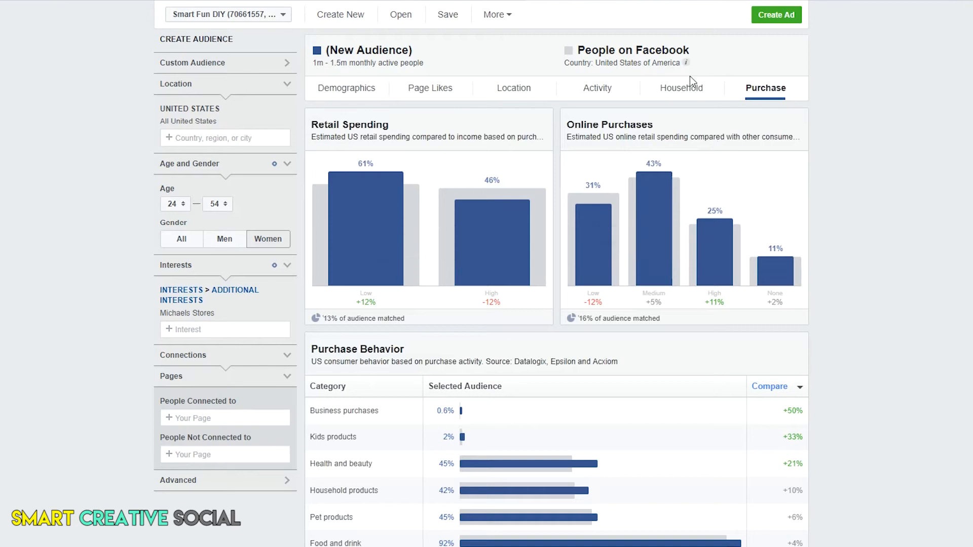
Examine the audience's Household data, comparing primarily cash with primarily credit card use under Spending Methods
click(691, 78)
scroll(868, 361, down, 3)
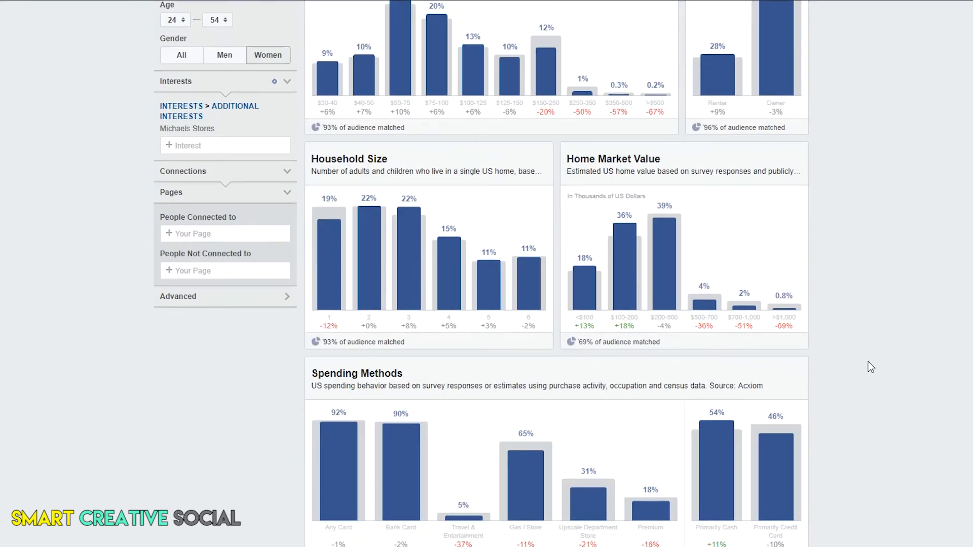
mouse_move(782, 497)
mouse_move(719, 487)
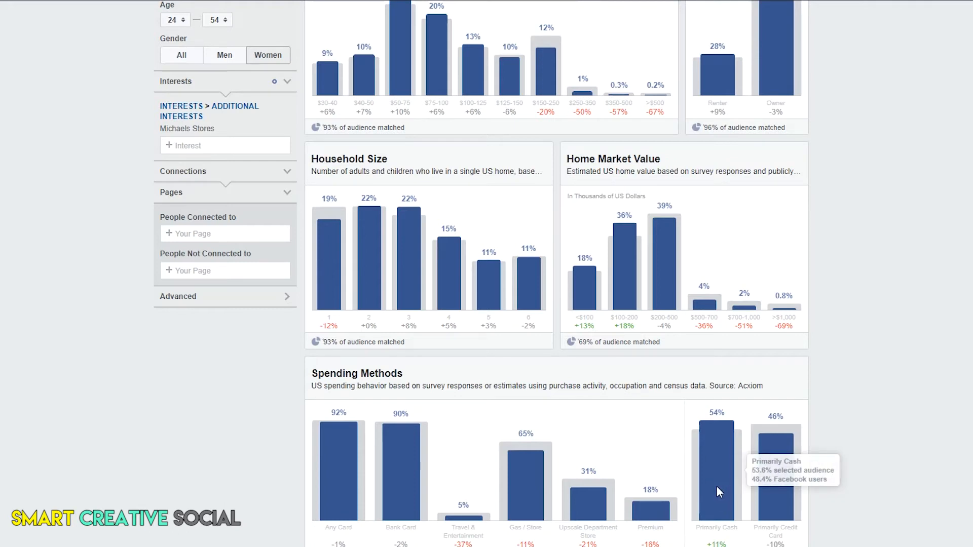
mouse_move(755, 491)
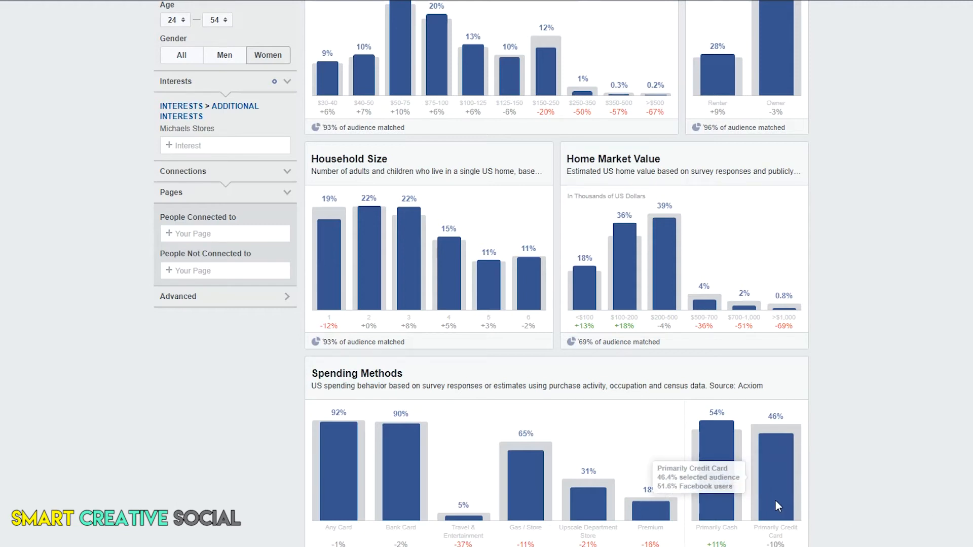
mouse_move(715, 444)
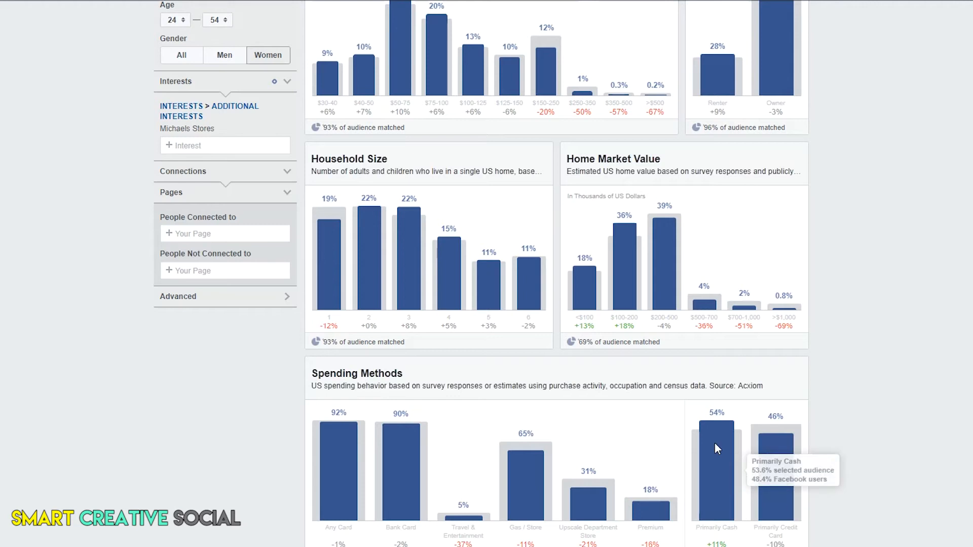
mouse_move(775, 473)
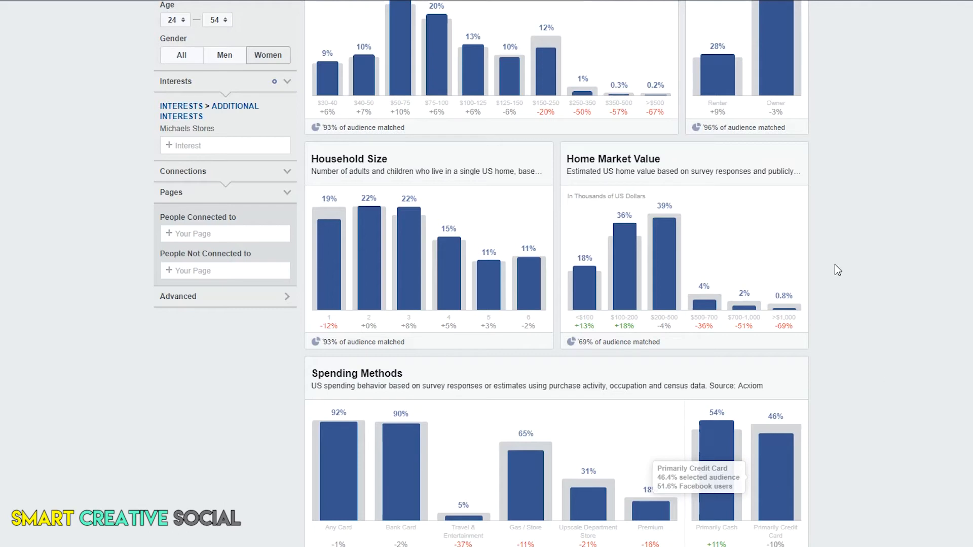
scroll(811, 278, up, 4)
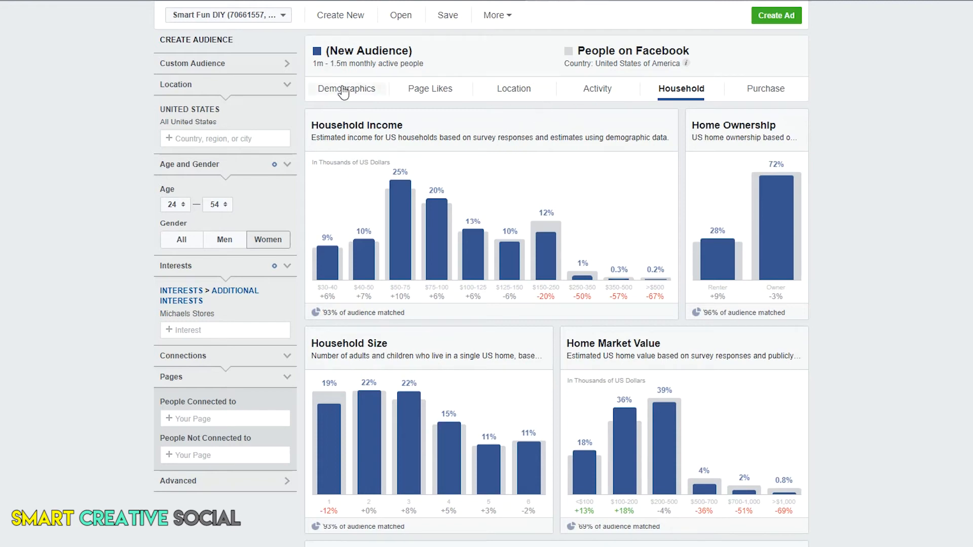
Show the audience's Activity data, search the interests for "hobby lobby" and add Hobby Lobby
click(602, 94)
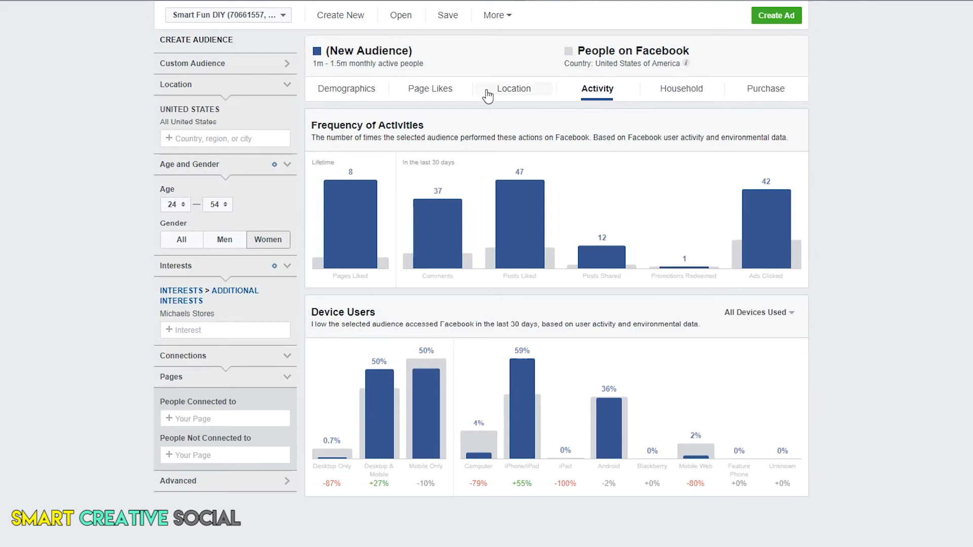
click(253, 331)
text(hobby lobby)
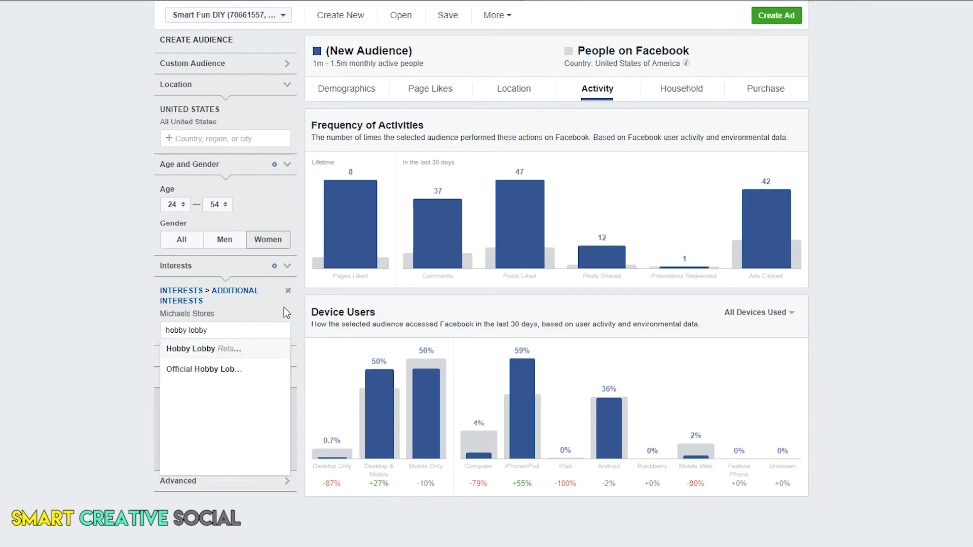
click(223, 349)
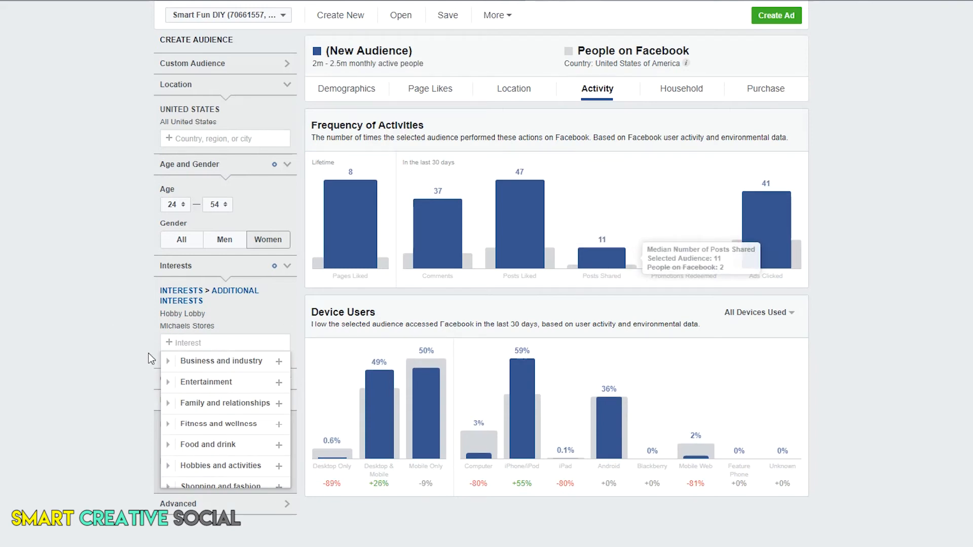
Remove Michaels Stores from the interests to compare the audience size for Hobby Lobby alone, and add it back
click(289, 324)
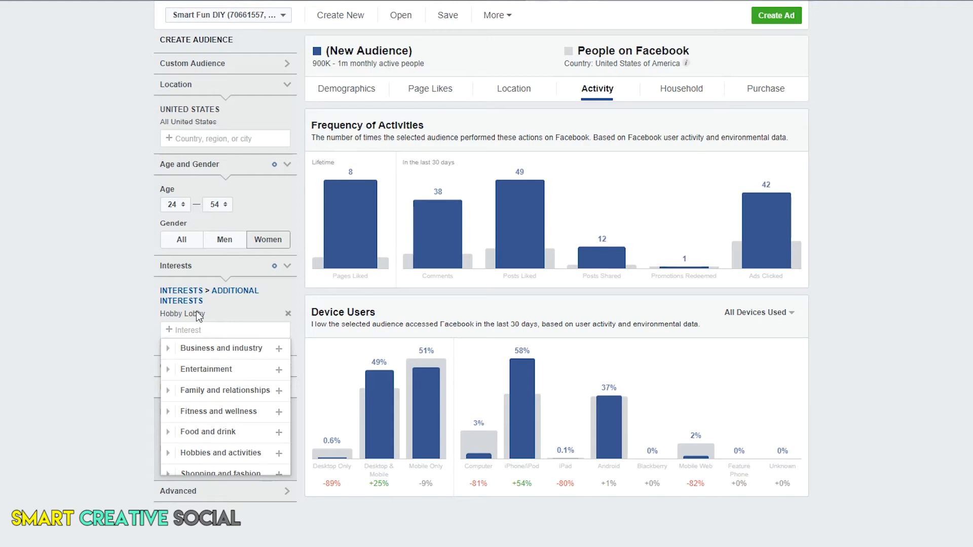
click(58, 312)
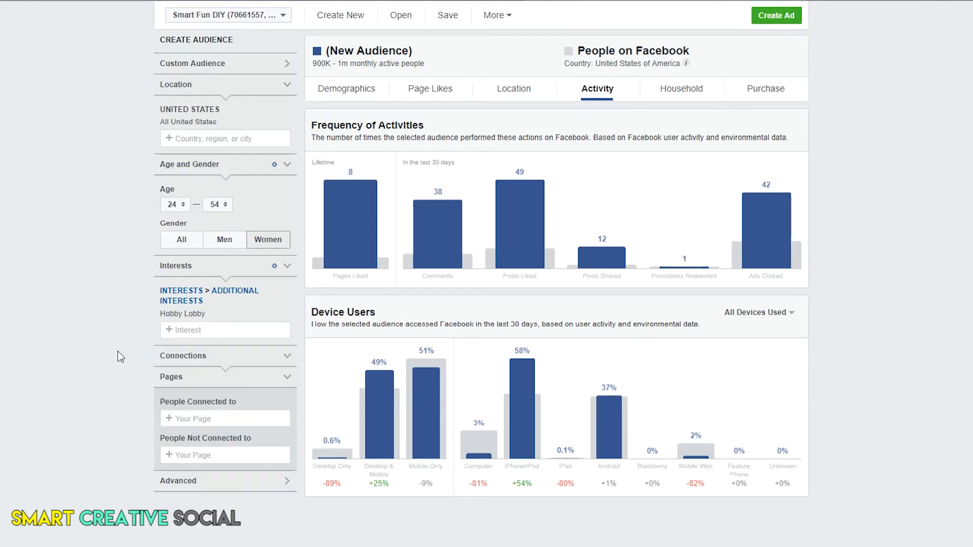
click(190, 331)
text(michaels)
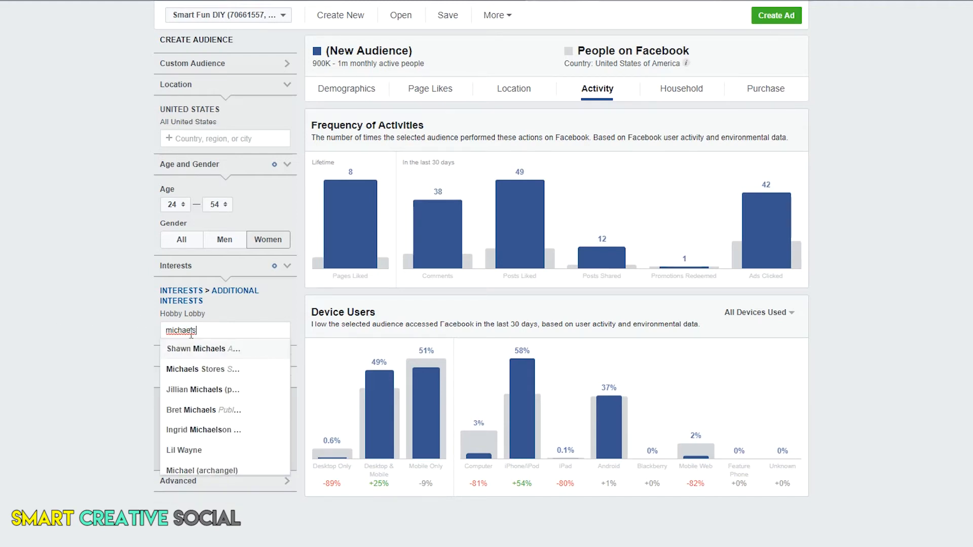
click(192, 369)
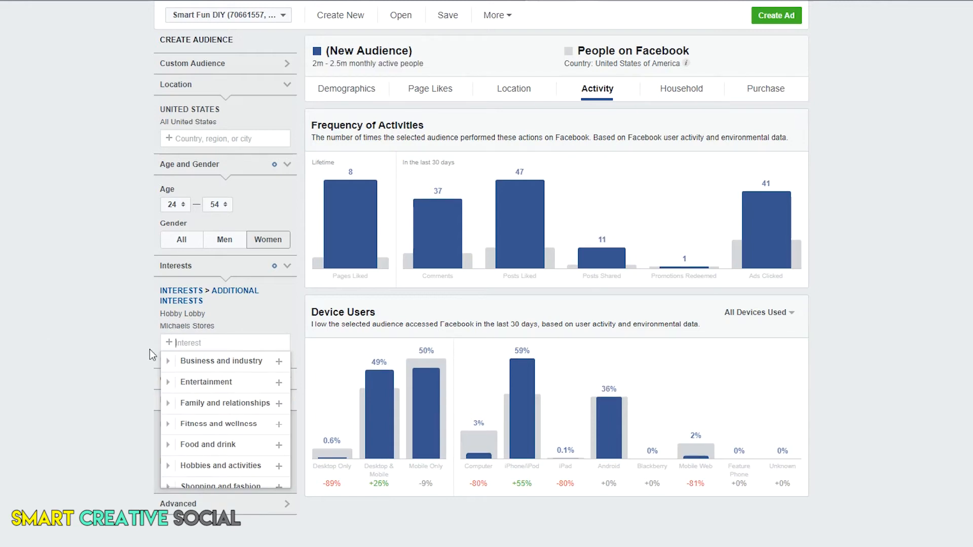
Replace the Michaels Stores interest with Jo-Ann Stores, keeping Hobby Lobby in the audience
click(287, 326)
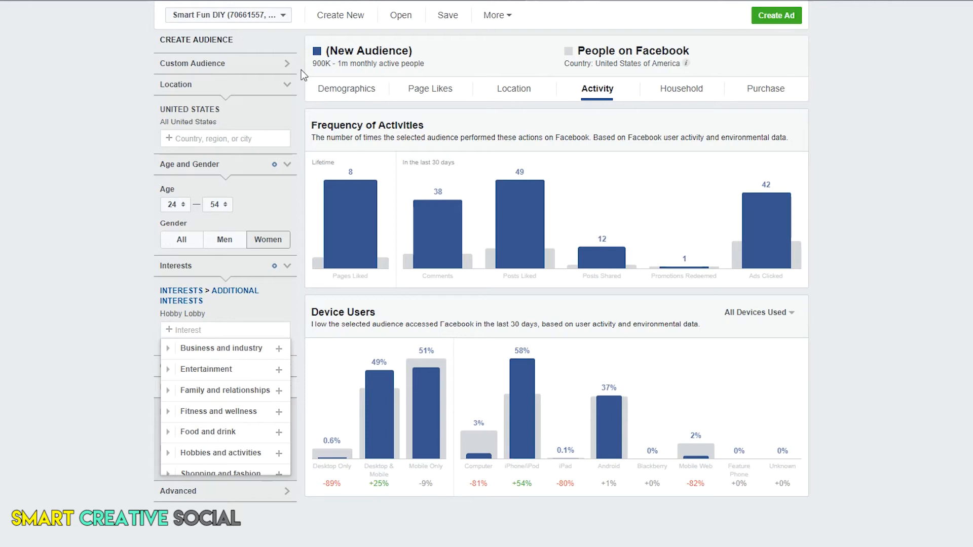
click(41, 308)
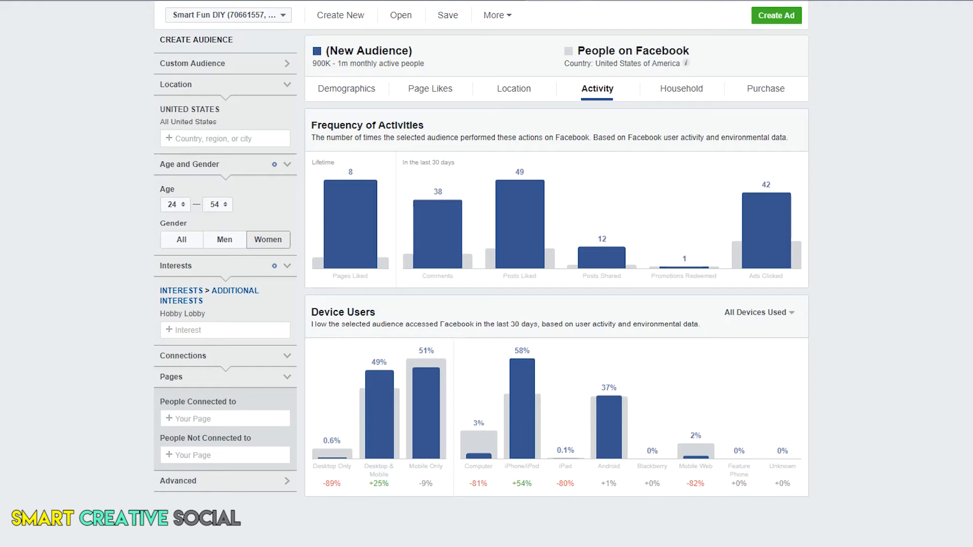
click(181, 333)
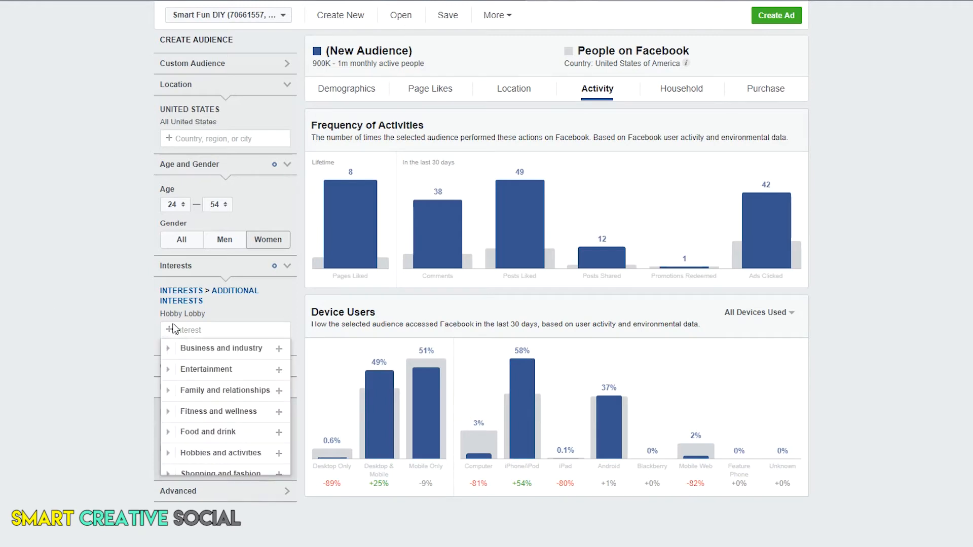
text(joanns)
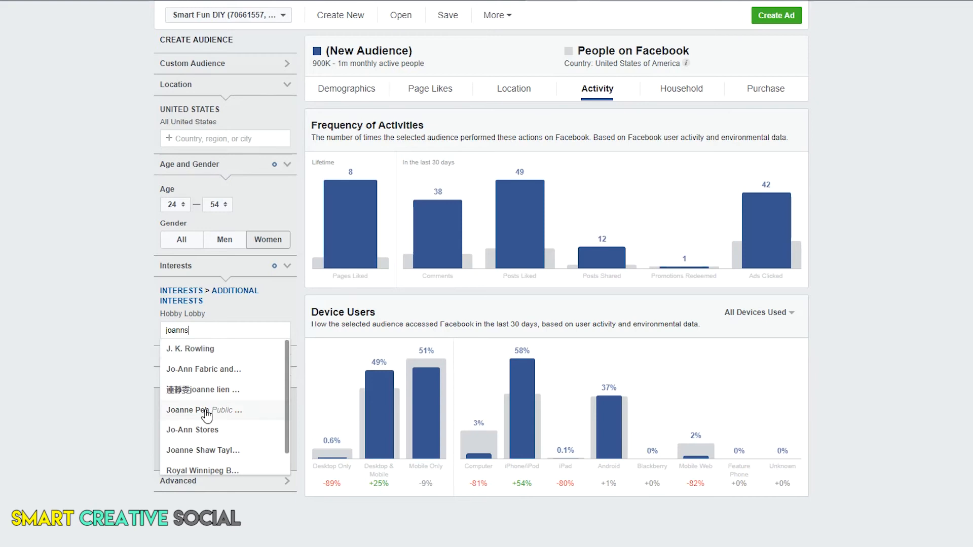
click(194, 430)
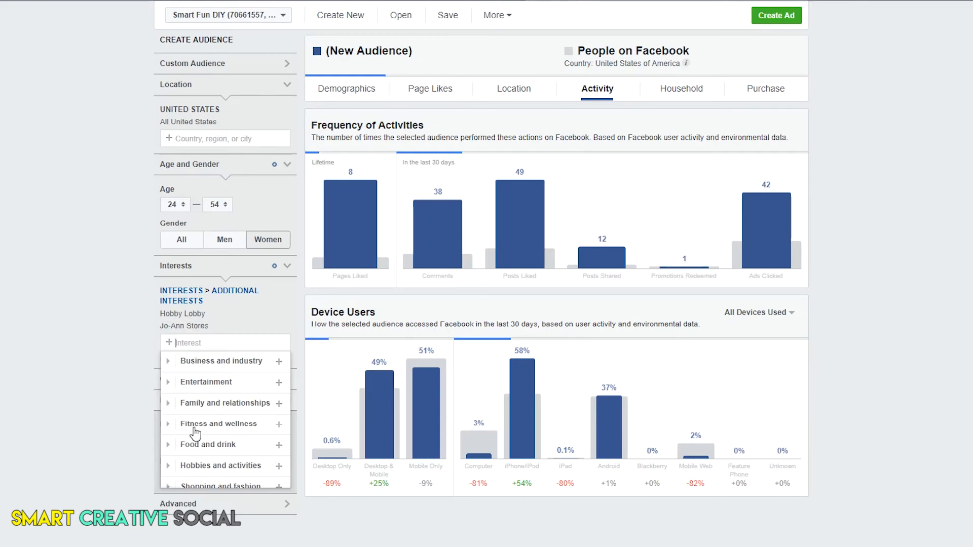
click(86, 359)
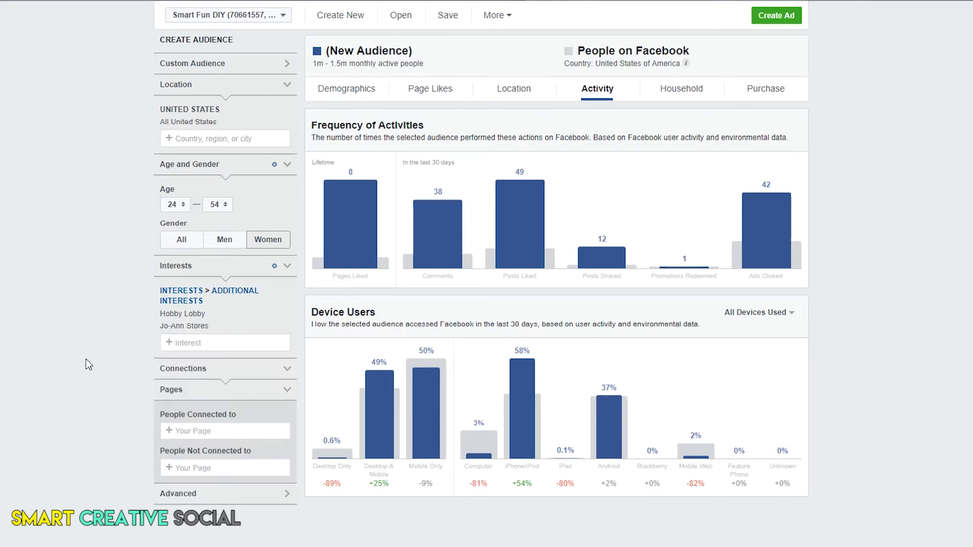
Add Michaels Stores to the interests alongside Hobby Lobby and Jo-Ann Stores
mouse_move(524, 259)
mouse_move(169, 313)
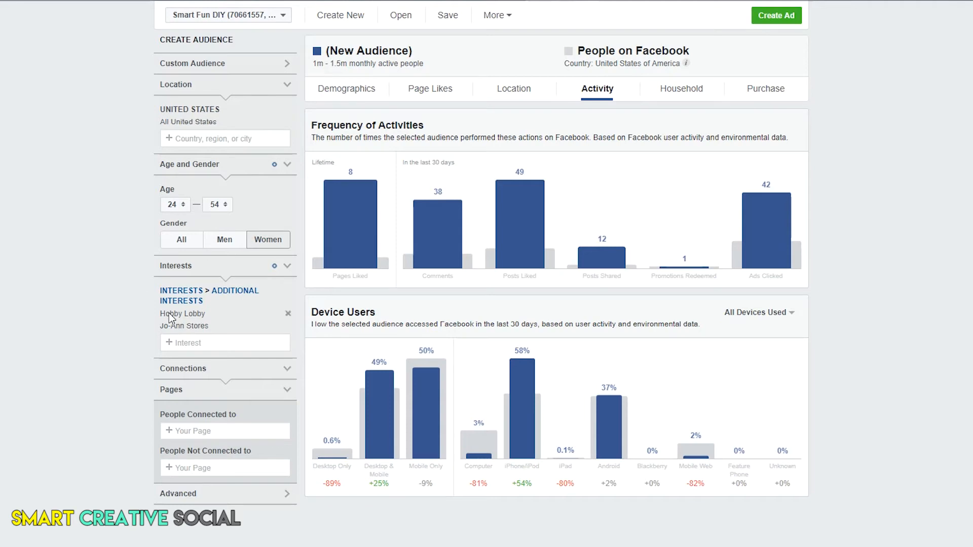
click(188, 343)
text(michaels)
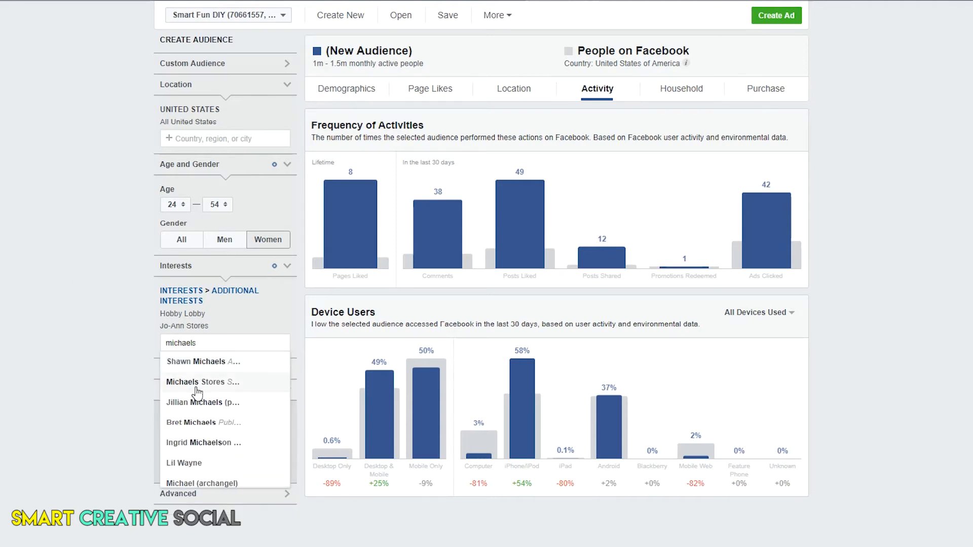
click(197, 391)
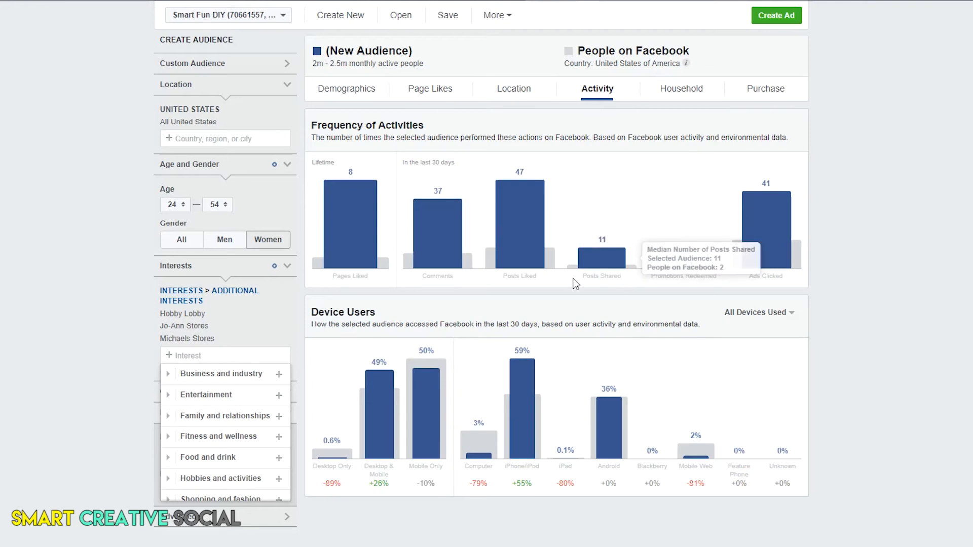
click(143, 376)
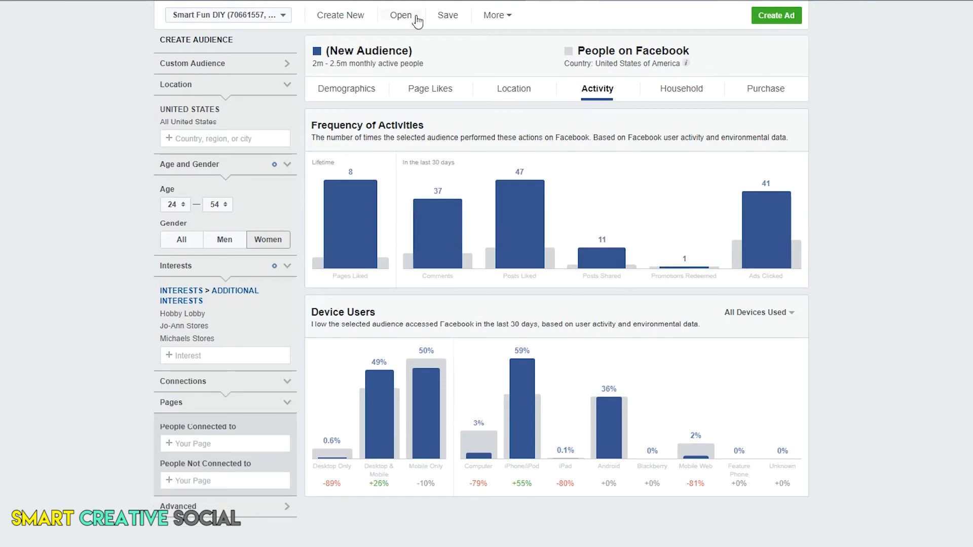
Start saving the audience and enter a name made of Michaels, Joann, HL and F24-54
click(446, 15)
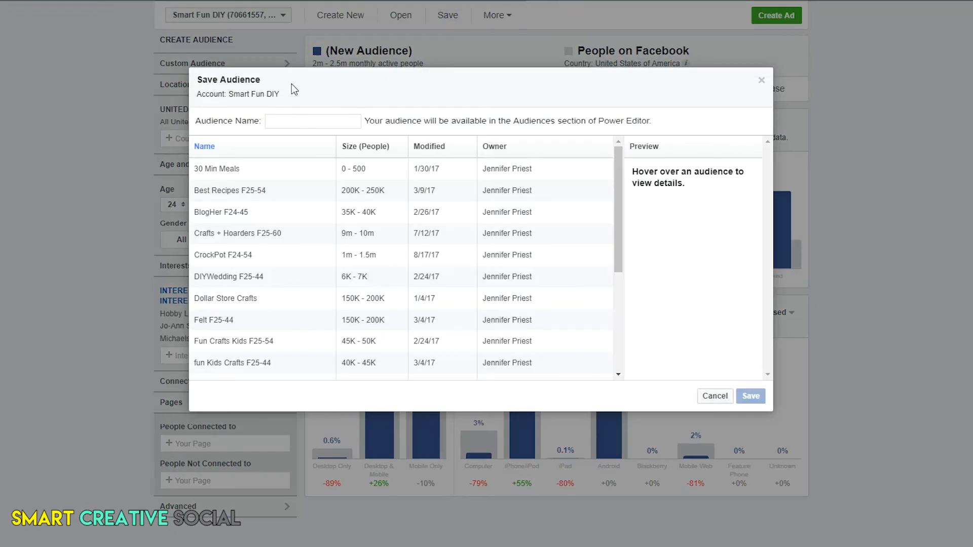
drag(291, 83, 302, 108)
click(290, 122)
text(Micha)
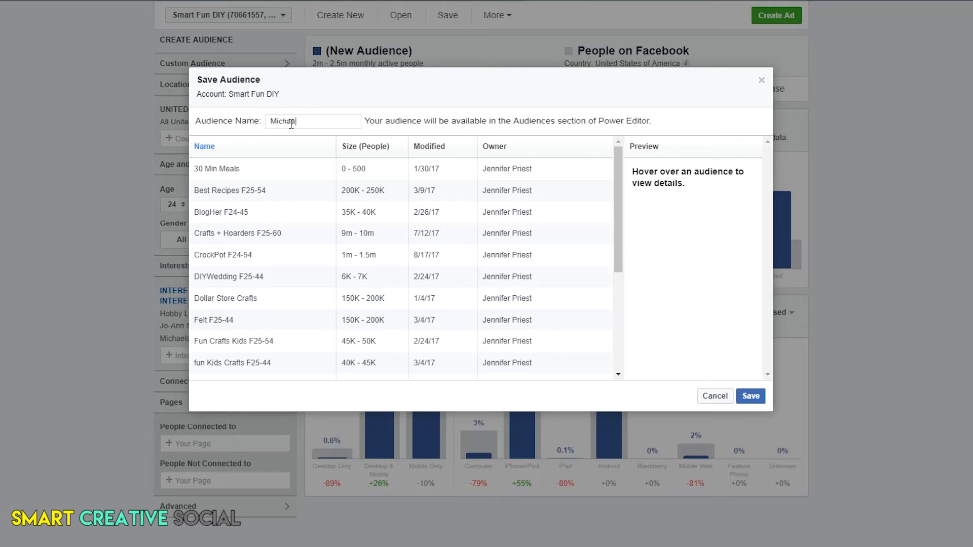
text(el)
text(ichaels )
text(Joan)
text(n HL F24-54)
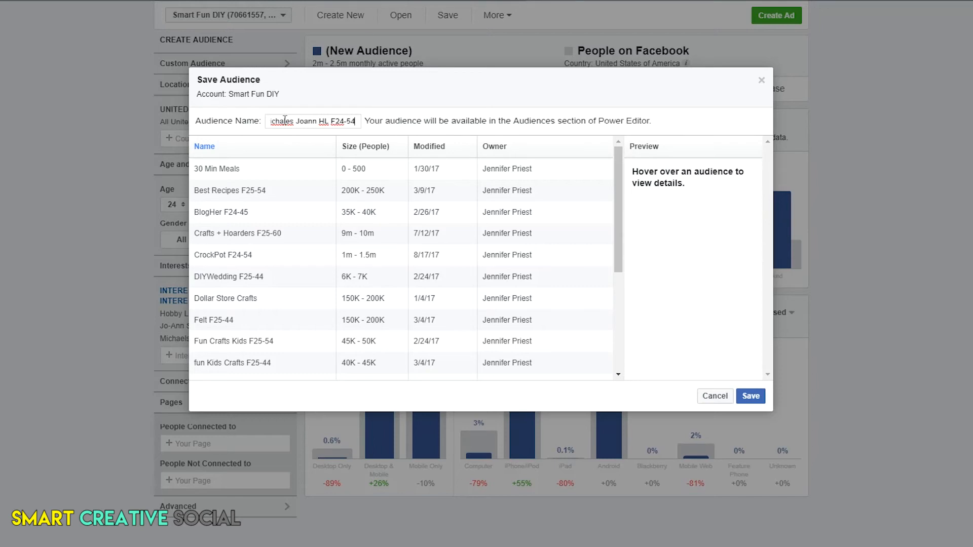
Correct the audience name to "Michaels Joanns HL F24-54" and save the audience
click(290, 120)
text(l)
click(324, 121)
text(s)
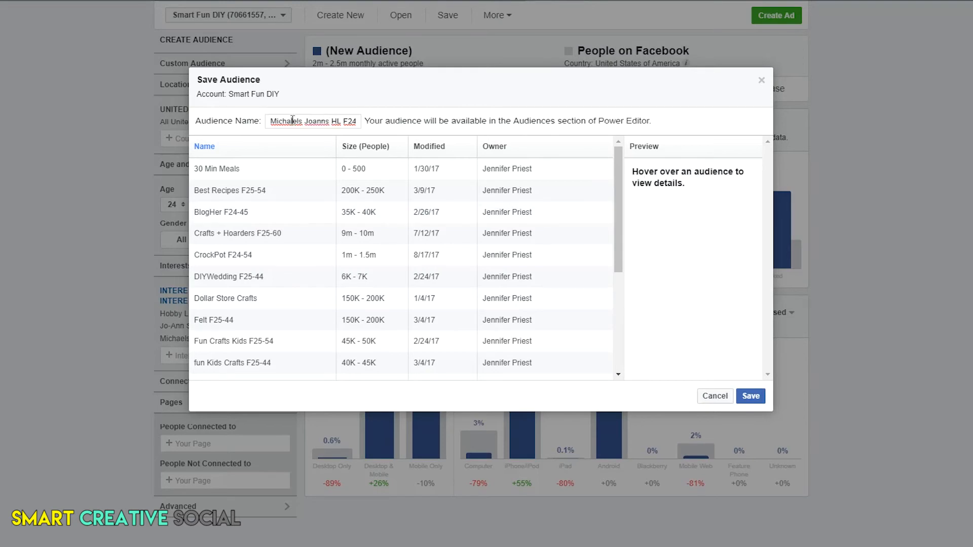
click(294, 120)
key(BackSpace)
click(751, 396)
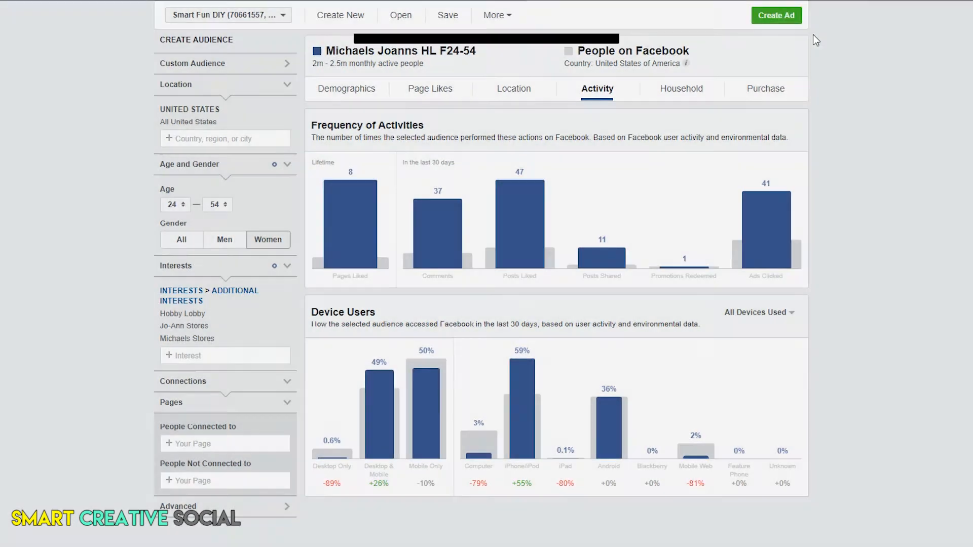
Create an ad from the saved audience with the Ad Create Tool and choose Engagement as the marketing objective
click(776, 15)
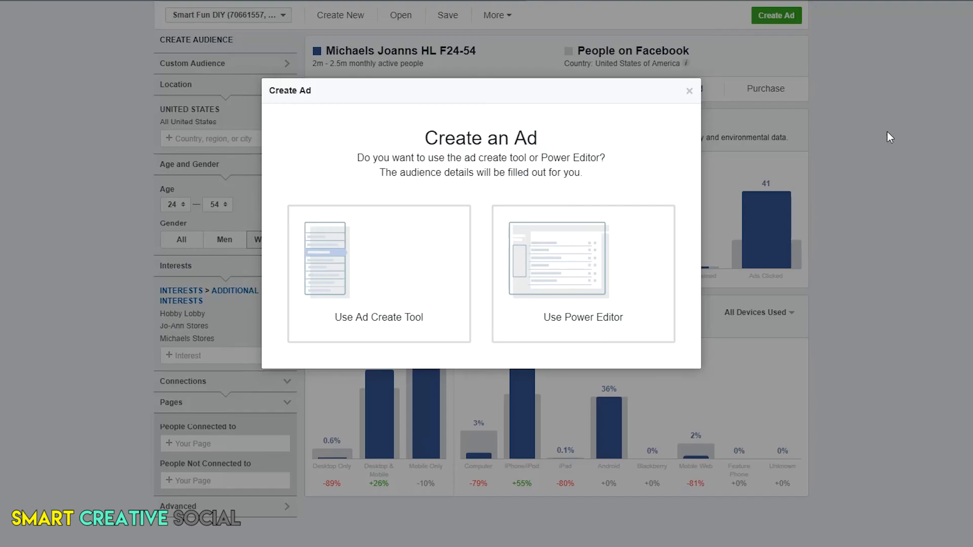
click(368, 292)
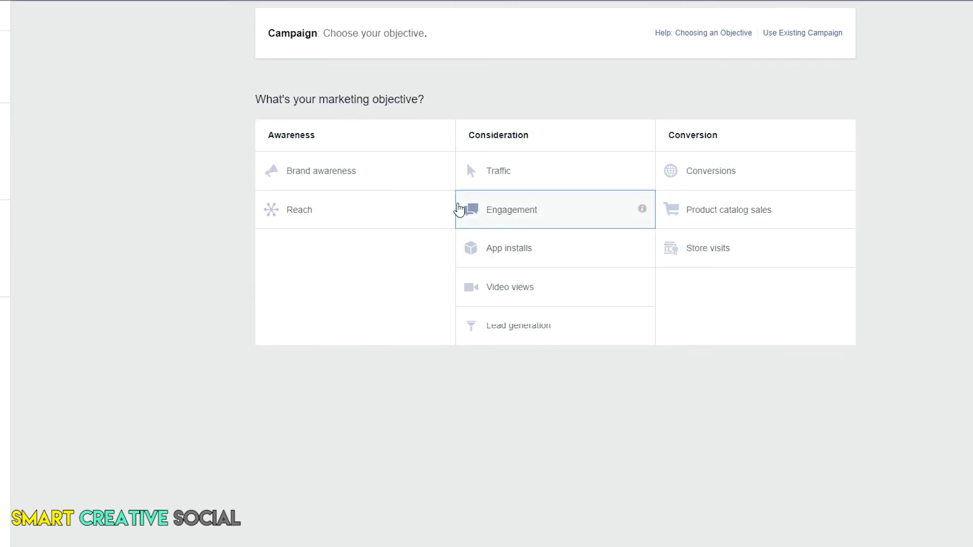
click(506, 210)
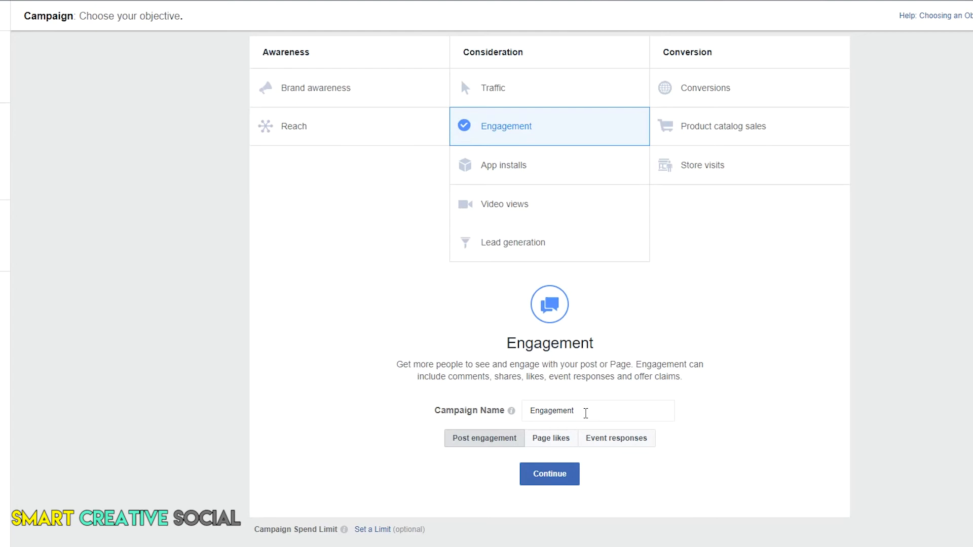
Name the campaign "Crochet Shark Socks", continue to the ad set and give it the same name
double_click(586, 411)
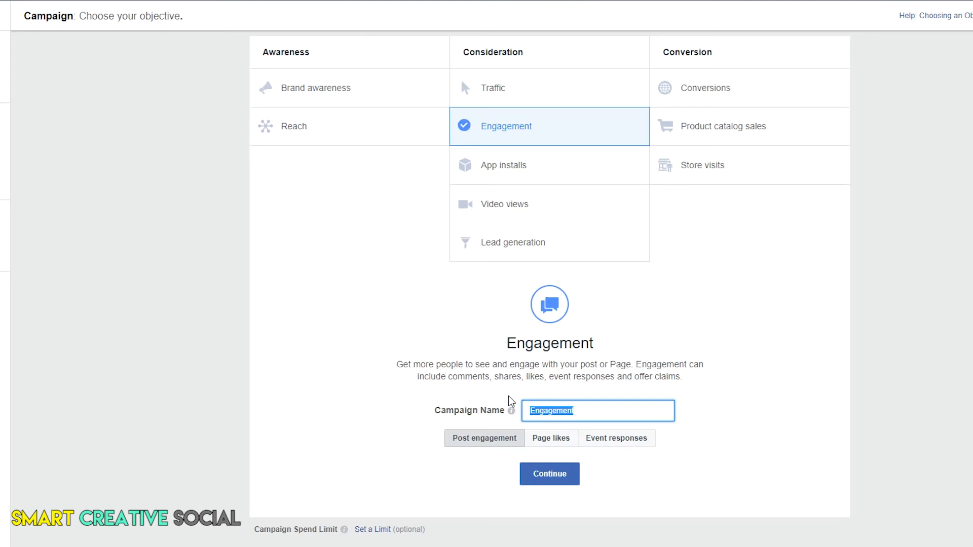
text(Crochet Sharks)
key(BackSpace)
text(Socks)
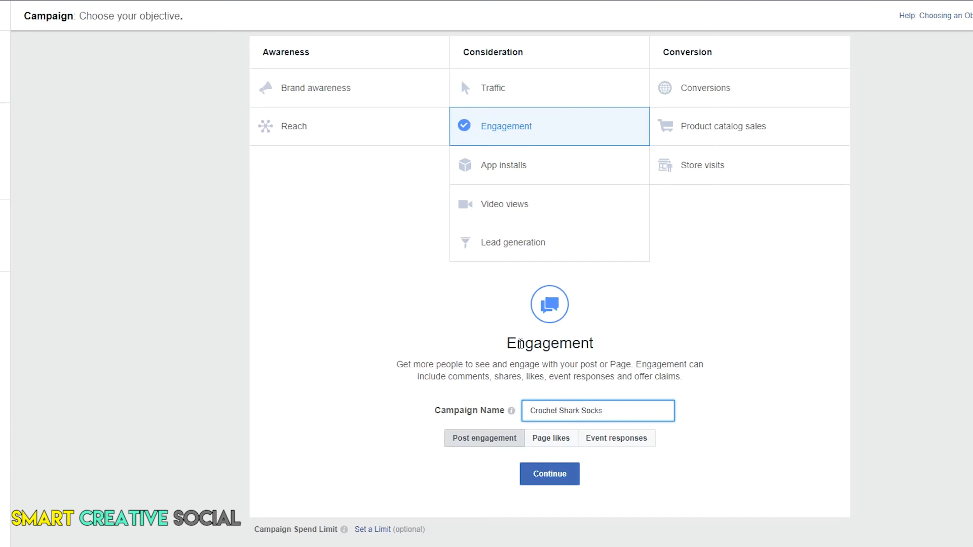
key(ctrl+a)
key(ctrl+c)
click(560, 477)
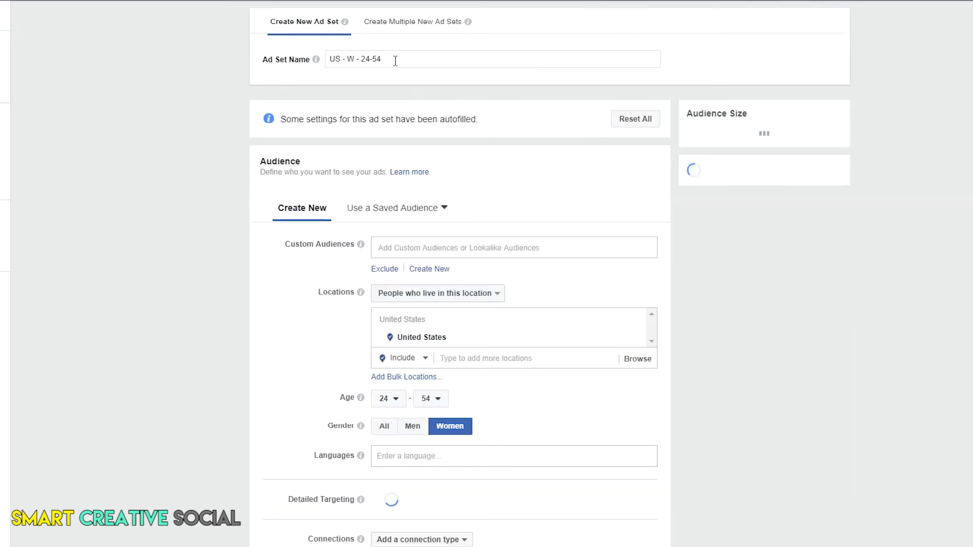
drag(390, 59, 327, 59)
key(ctrl+v)
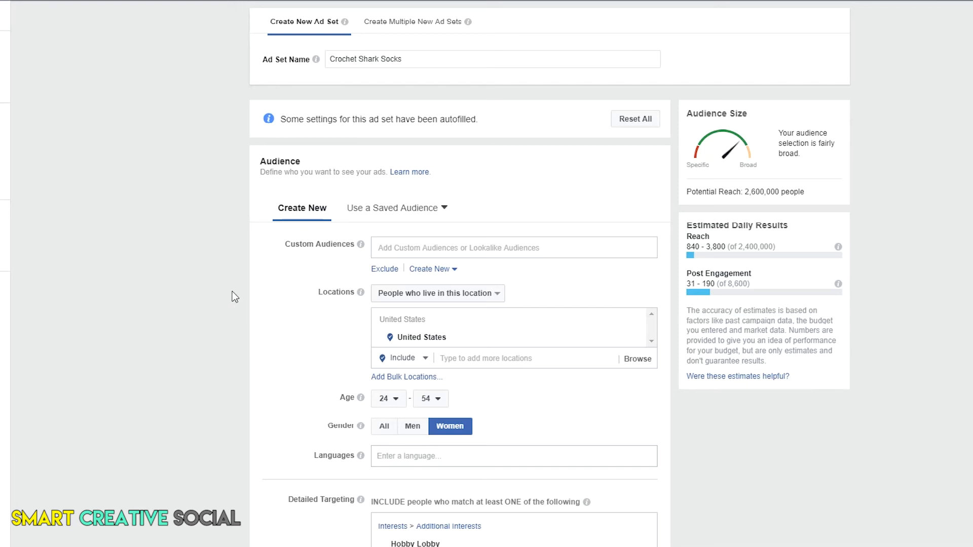
Apply the saved audience "Michaels Joanns HL F24-54" to the ad set
scroll(211, 272, down, 2)
scroll(209, 270, up, 1)
scroll(209, 269, up, 1)
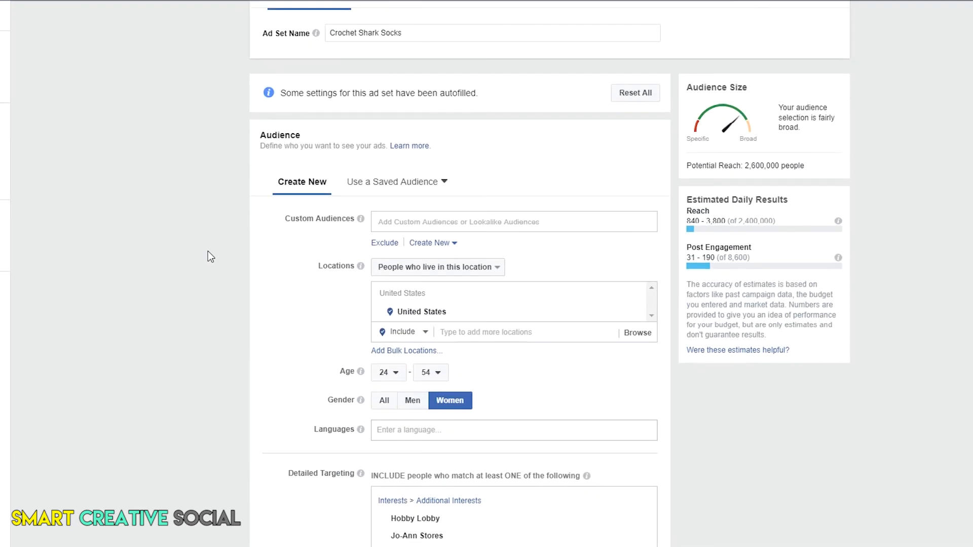
scroll(198, 239, up, 1)
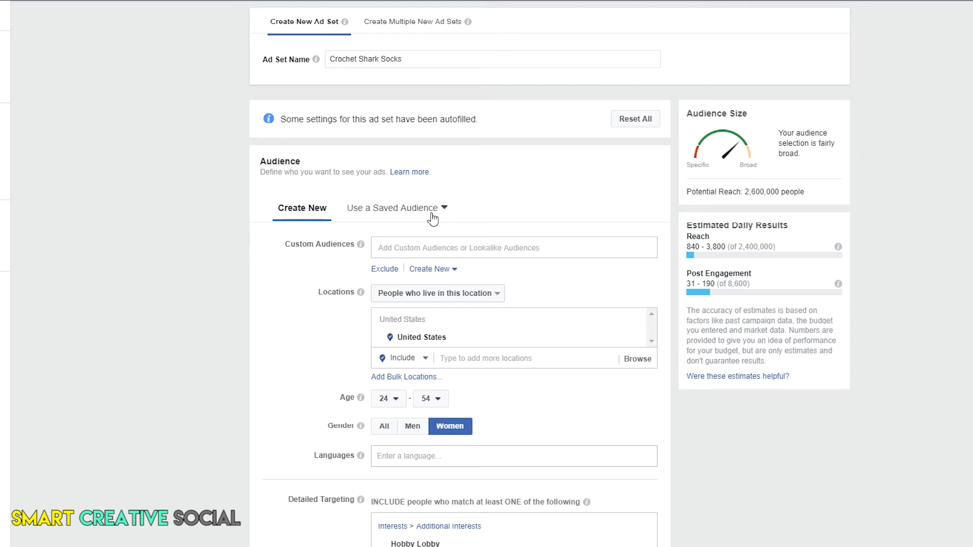
click(405, 215)
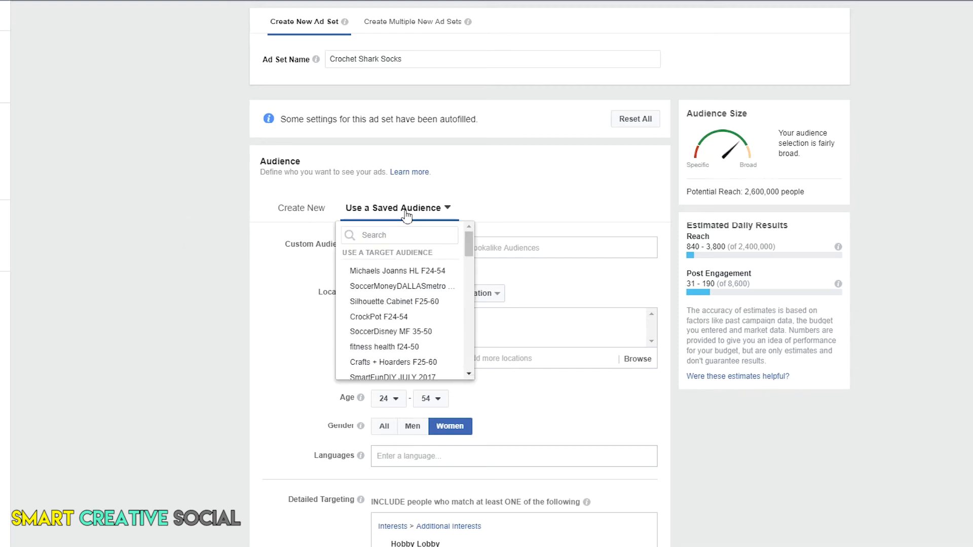
click(380, 269)
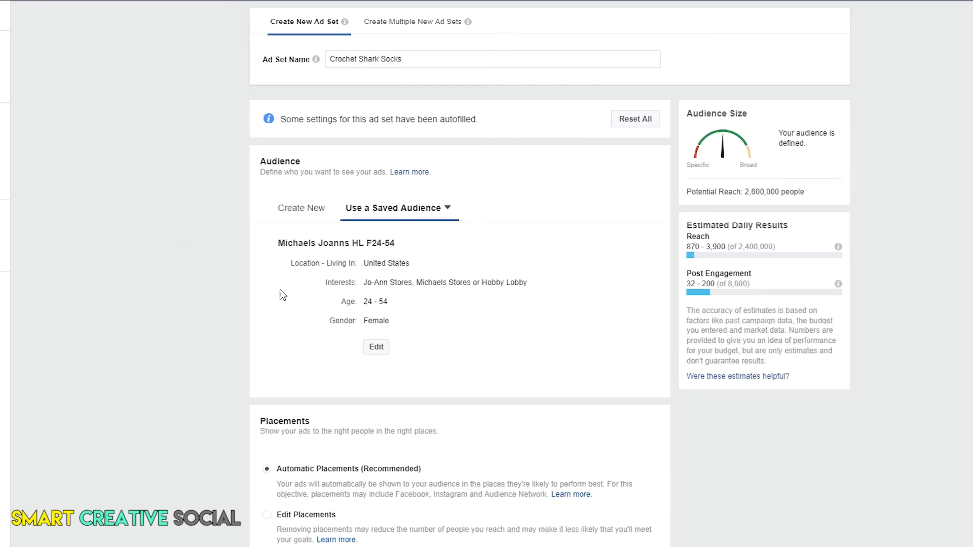
Edit the ad set's saved audience and add a Facebook Pages connection for friends of people who like your Page
click(376, 348)
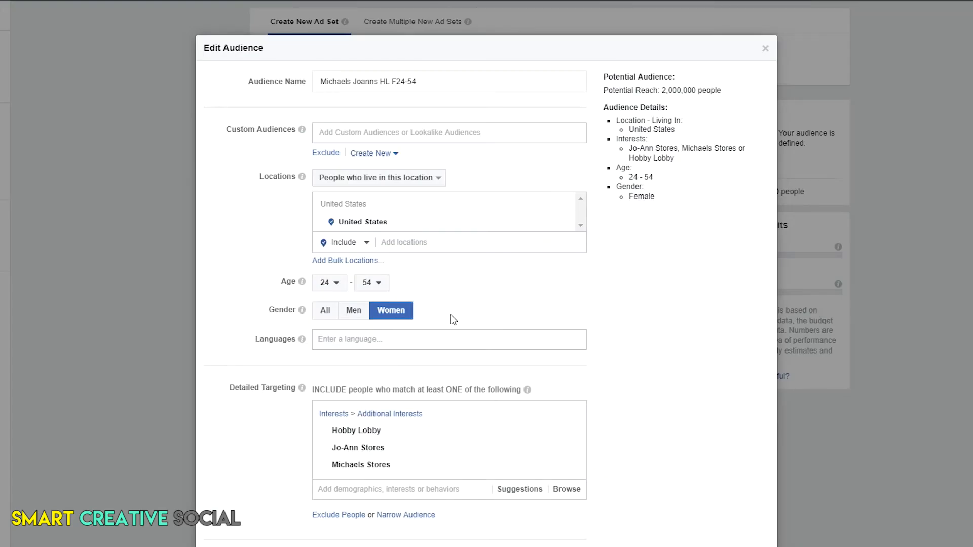
scroll(693, 389, down, 2)
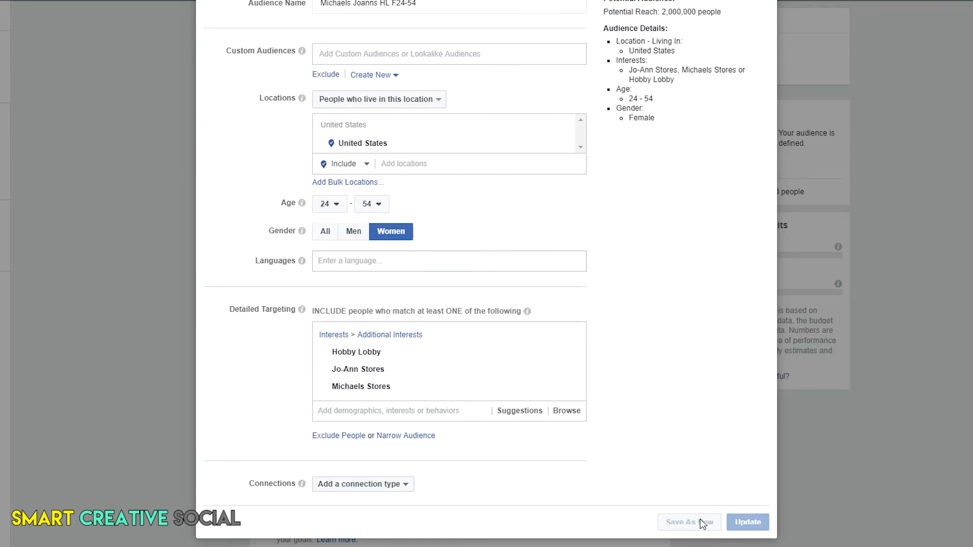
scroll(571, 321, up, 2)
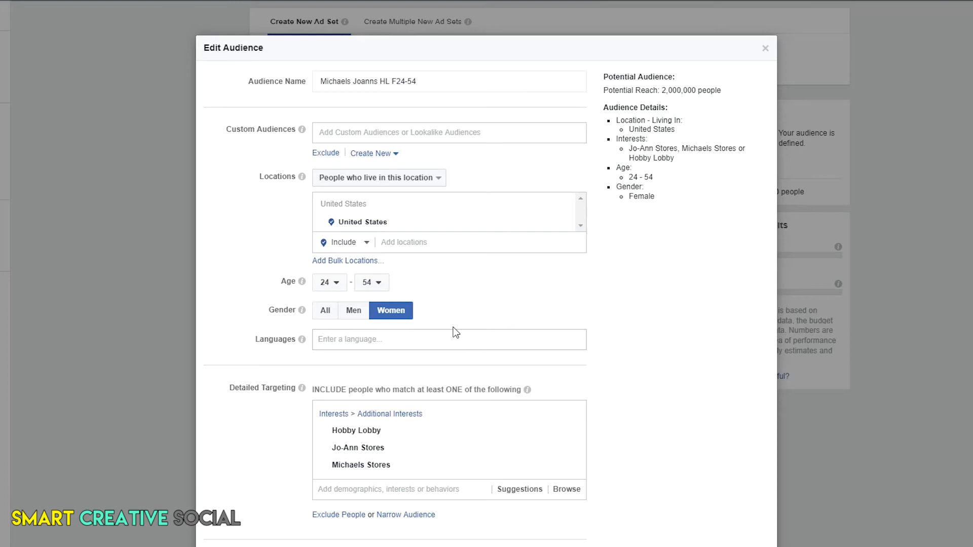
scroll(669, 447, down, 2)
click(367, 485)
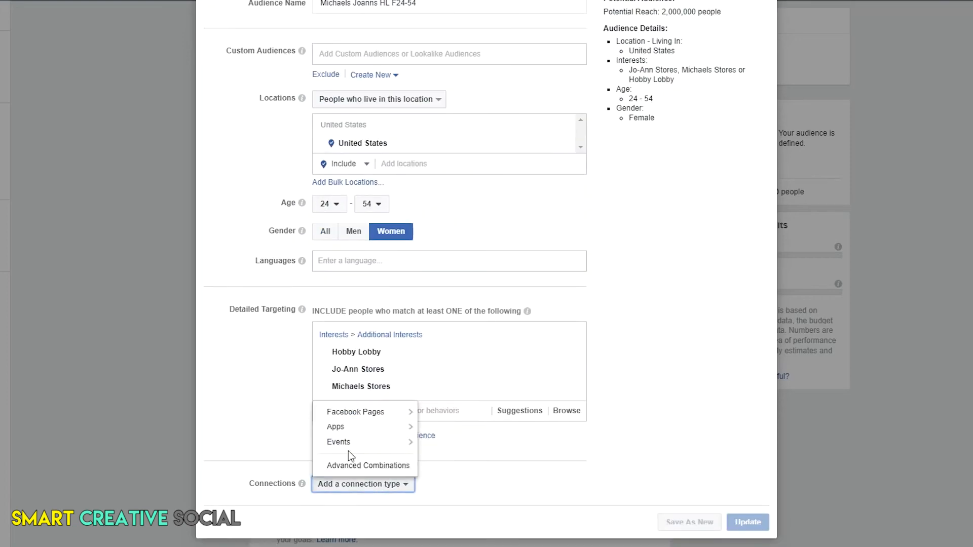
mouse_move(335, 428)
click(343, 411)
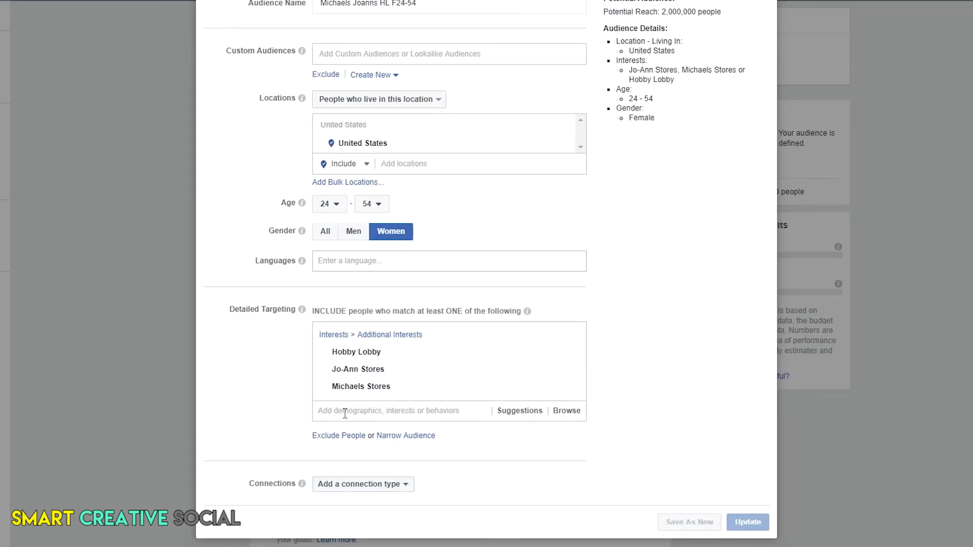
click(360, 485)
mouse_move(376, 413)
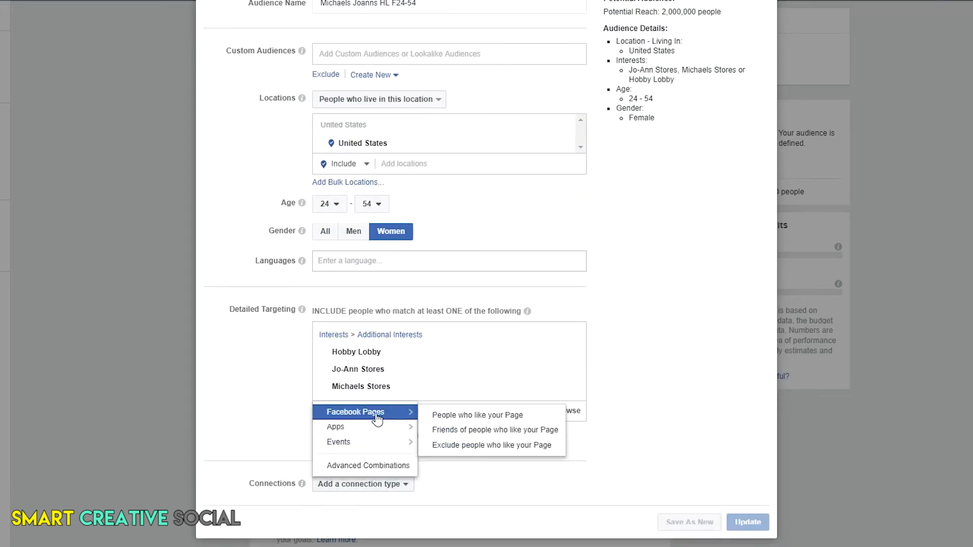
click(468, 429)
Choose Smart Fun DIY as the Page for the friends connection and check the updated audience details
scroll(641, 491, down, 1)
click(407, 482)
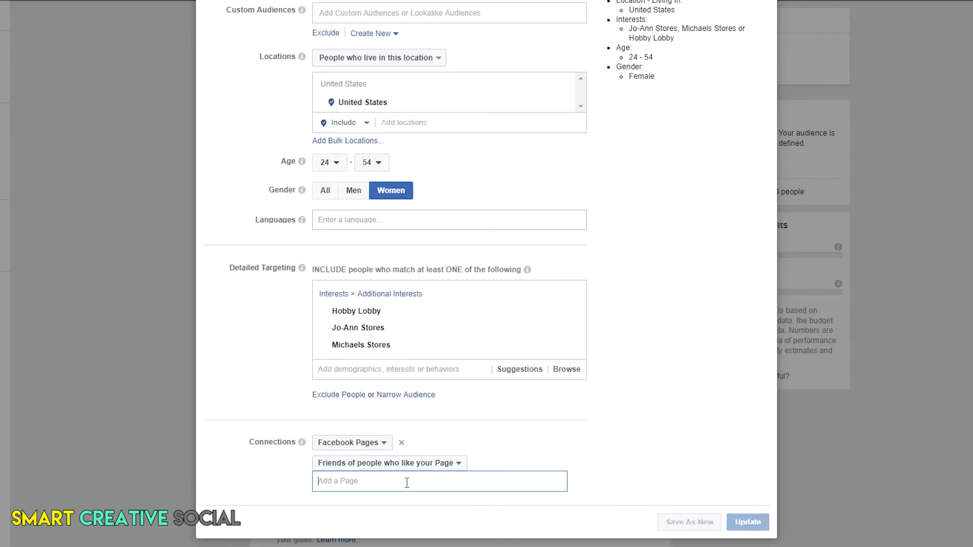
text(smart)
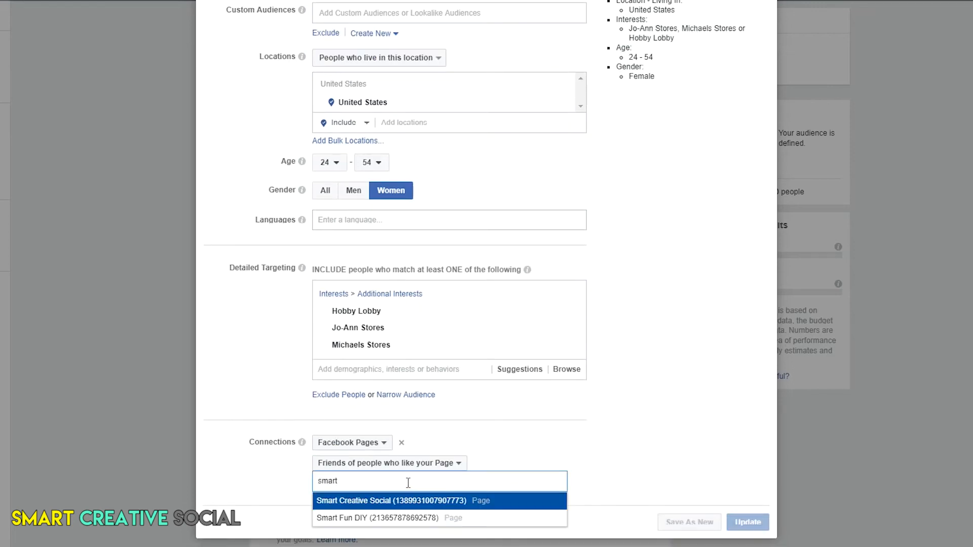
click(357, 518)
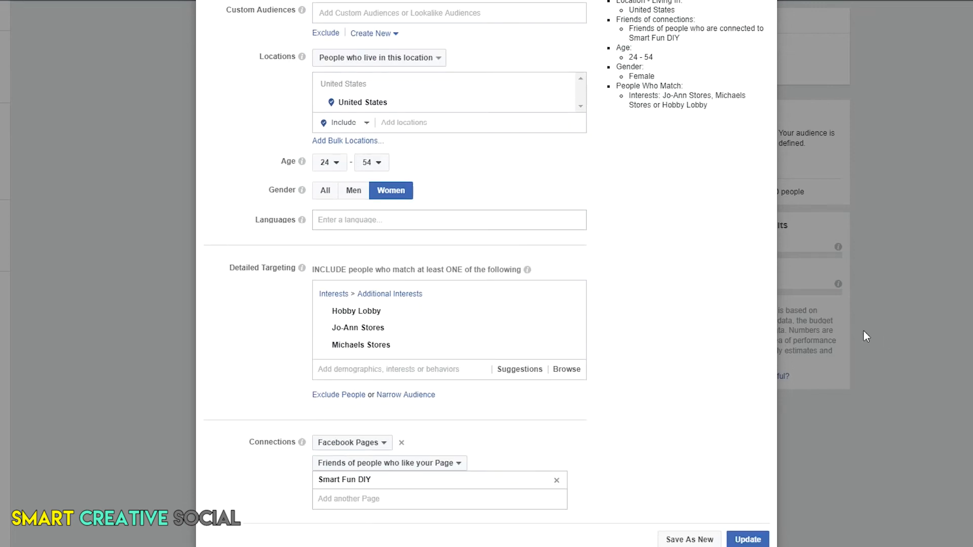
scroll(702, 263, up, 3)
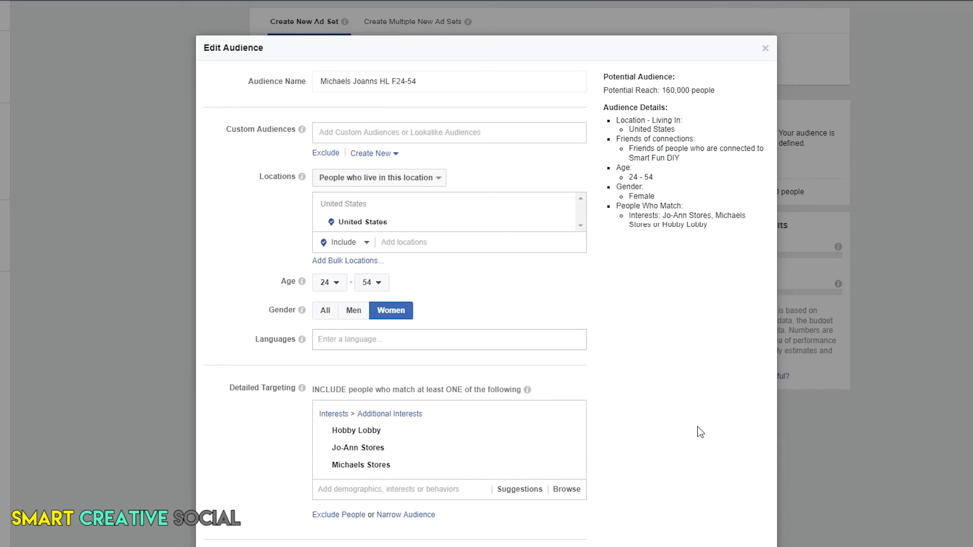
scroll(569, 414, down, 3)
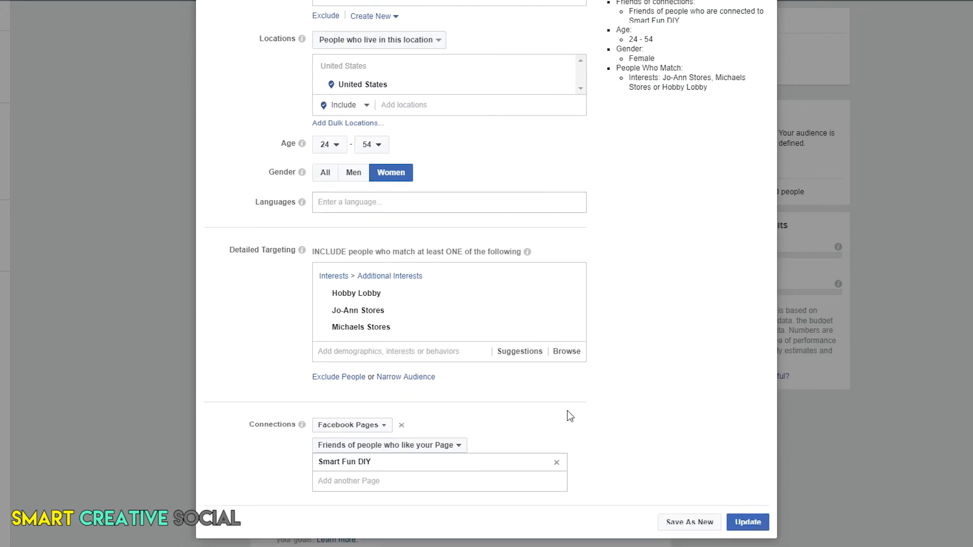
Try narrowing the detailed targeting to people who must also match the Cute Babies interest and check the potential reach
click(396, 382)
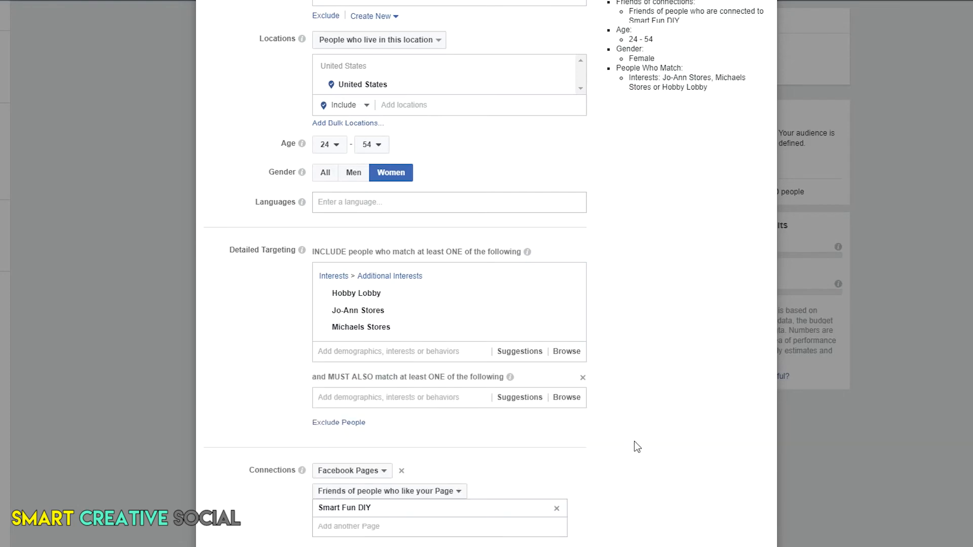
mouse_move(358, 296)
click(342, 396)
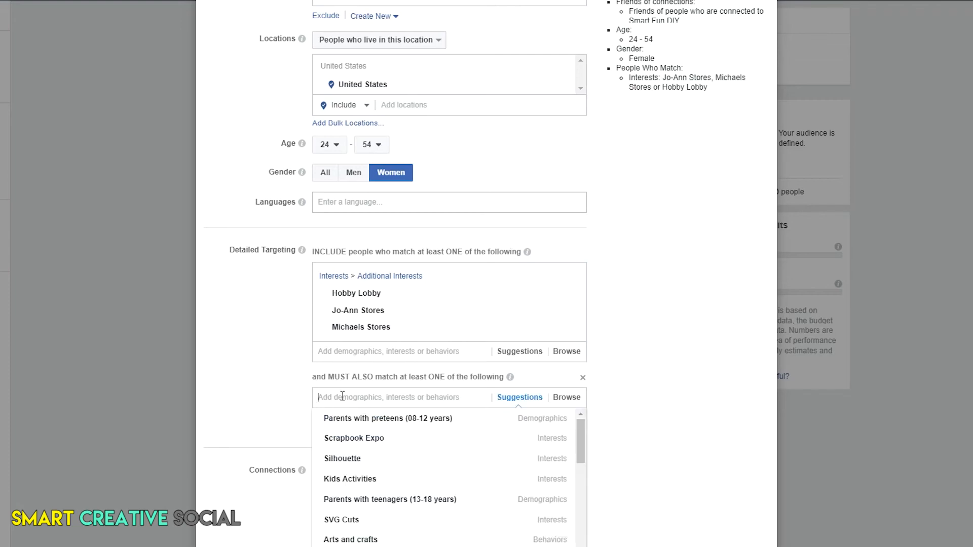
scroll(680, 447, down, 1)
mouse_move(375, 377)
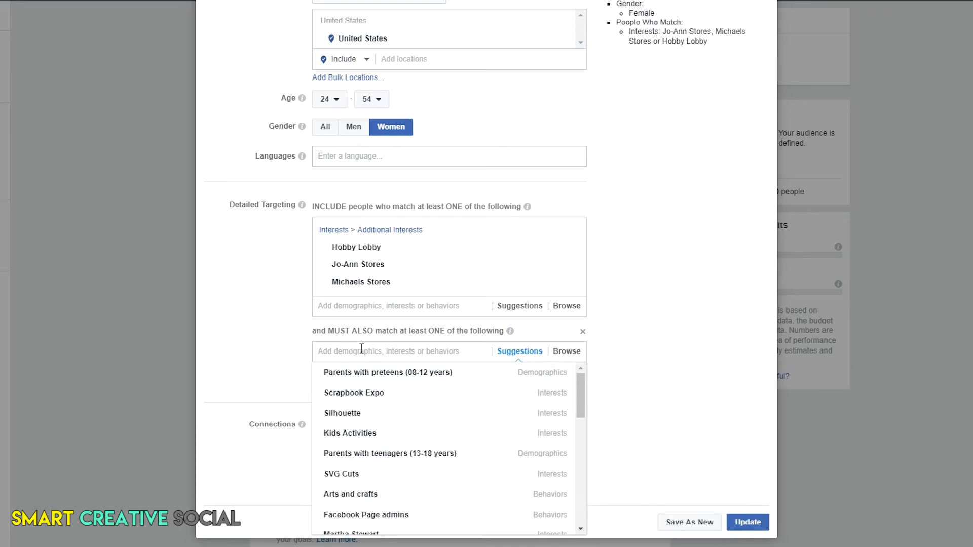
text(babies)
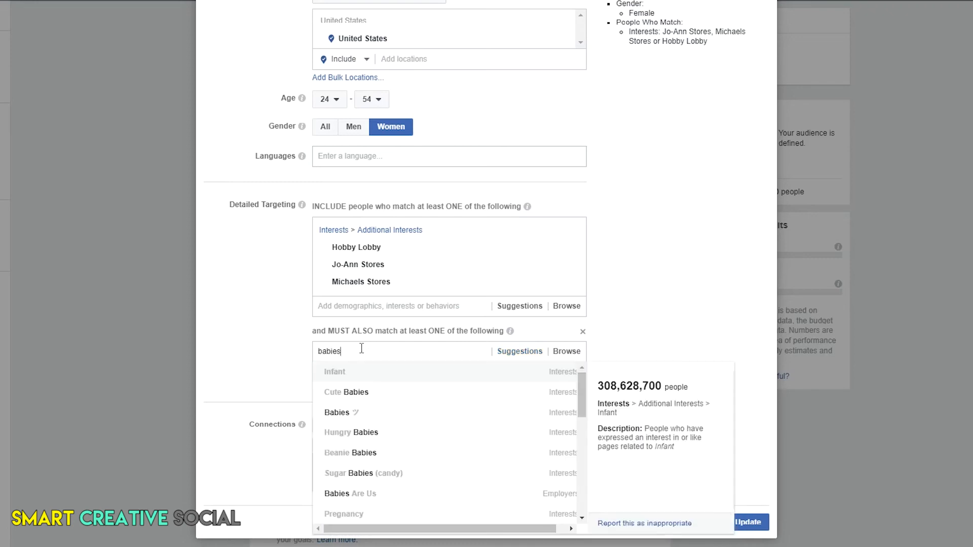
click(354, 398)
scroll(729, 449, up, 3)
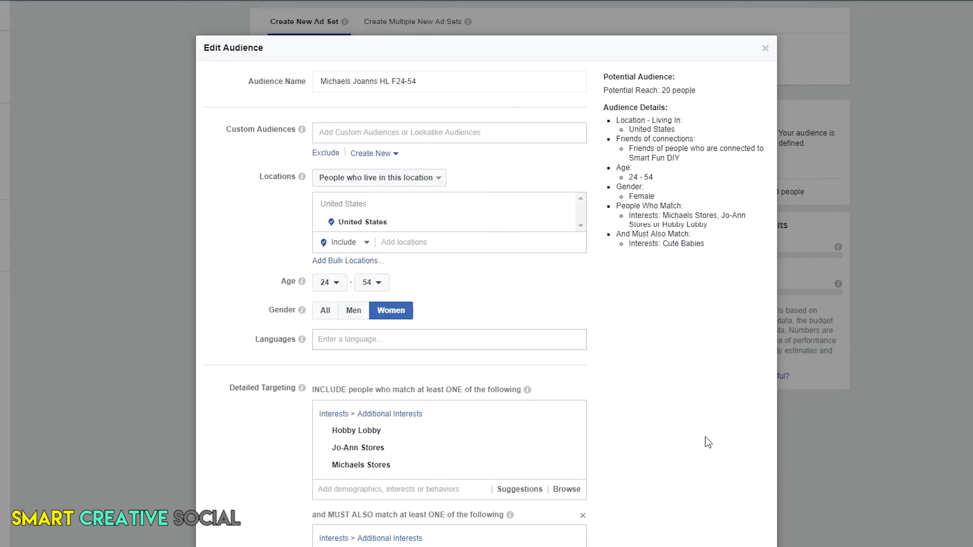
scroll(697, 436, down, 3)
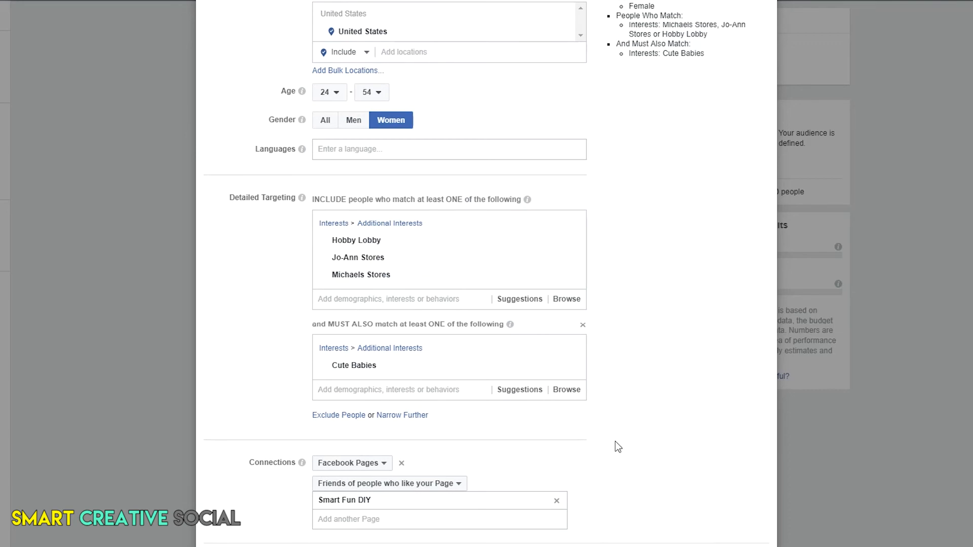
Remove the additional Cute Babies condition from the detailed targeting and review the audience details
click(582, 324)
scroll(648, 426, up, 3)
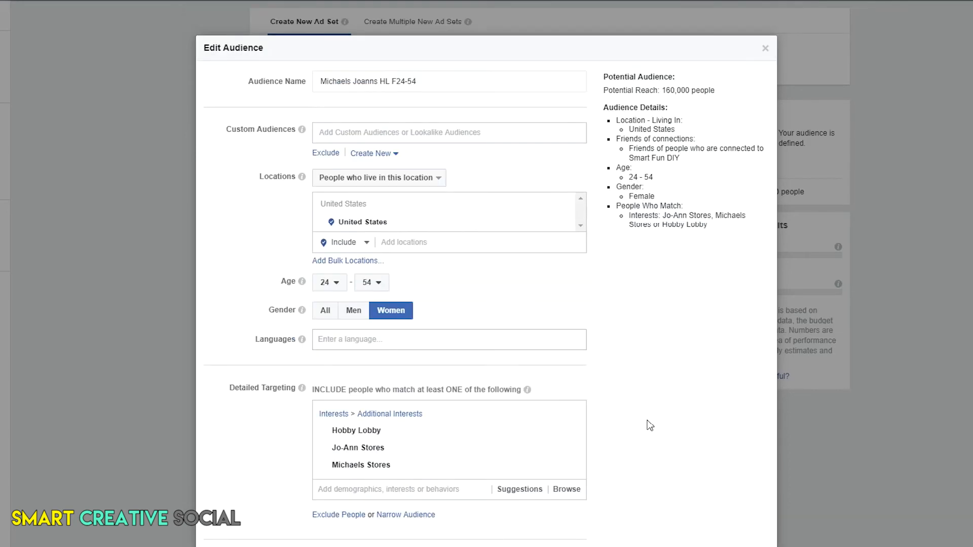
scroll(651, 426, down, 3)
scroll(643, 382, up, 3)
Save the edited audience as a new one named "Michaels Joanns HL - FoL SFD F24-54 - copy"
scroll(654, 437, down, 3)
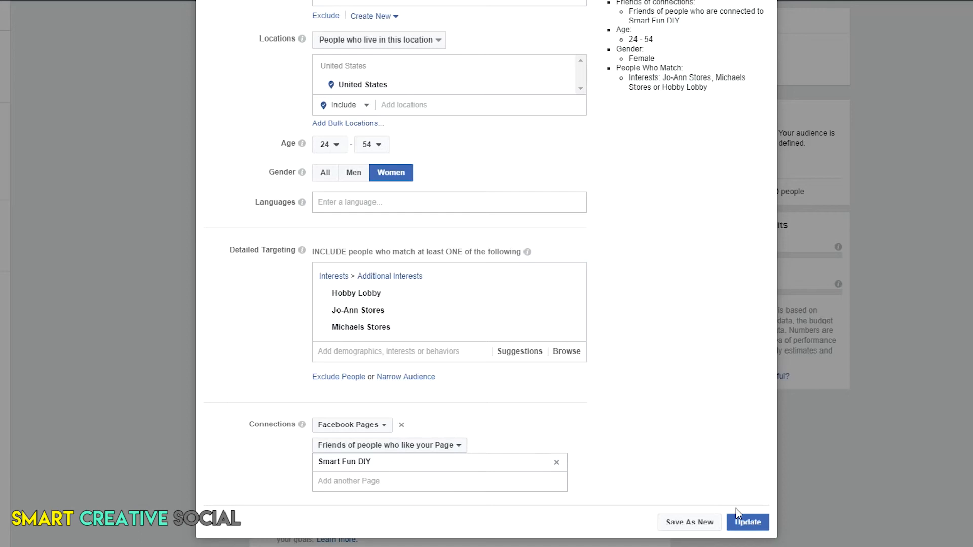
click(691, 522)
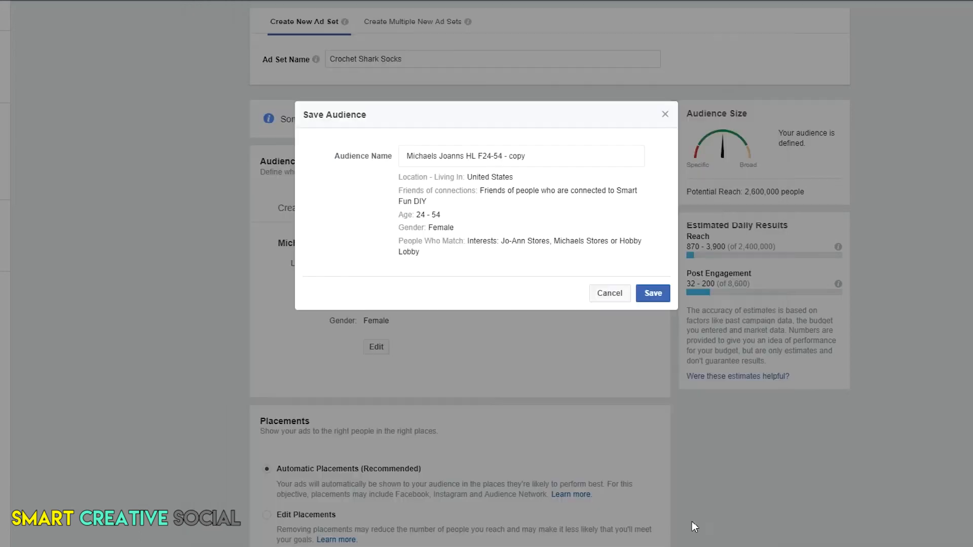
click(477, 159)
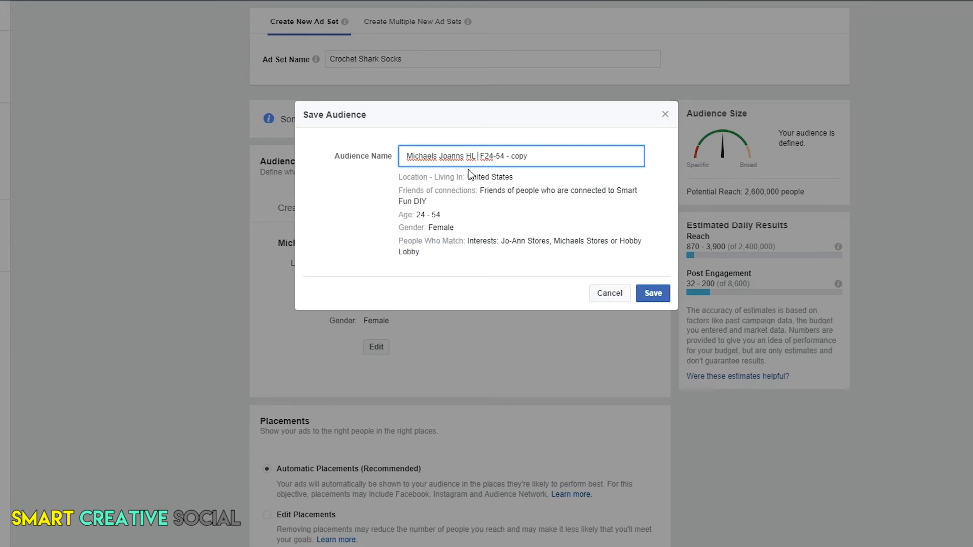
text(- FoF SFD)
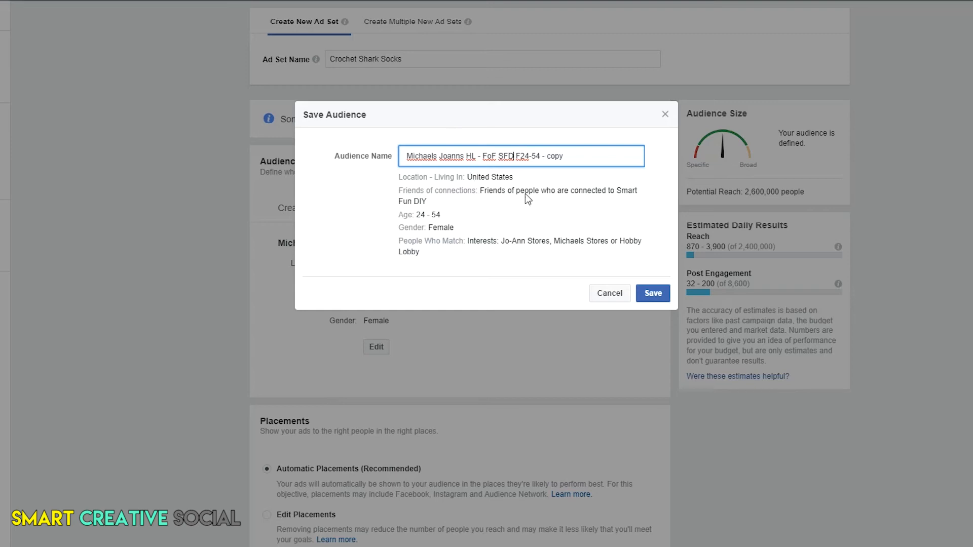
click(498, 156)
key(BackSpace)
text(L)
click(654, 294)
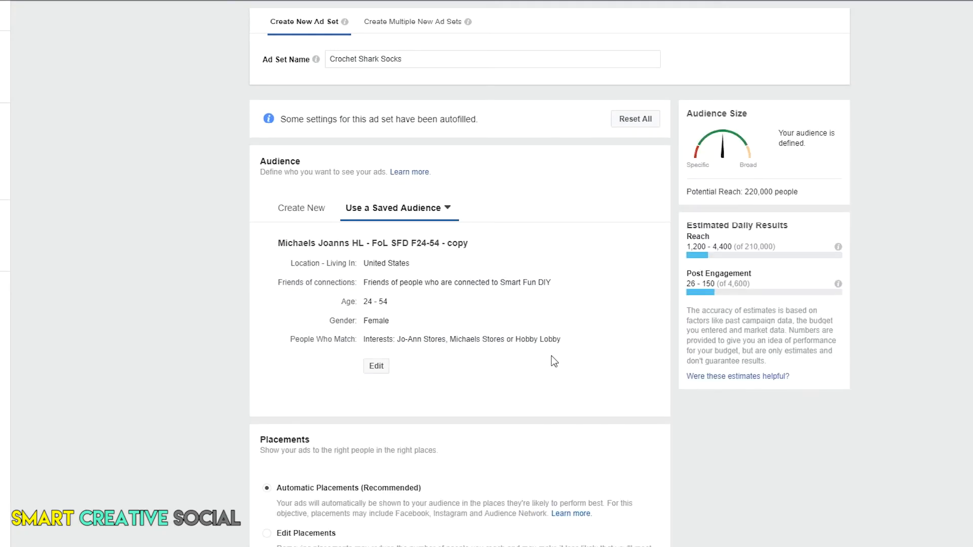
Switch the ad set from automatic to edited placements and exclude Instagram and Audience Network
scroll(552, 361, down, 4)
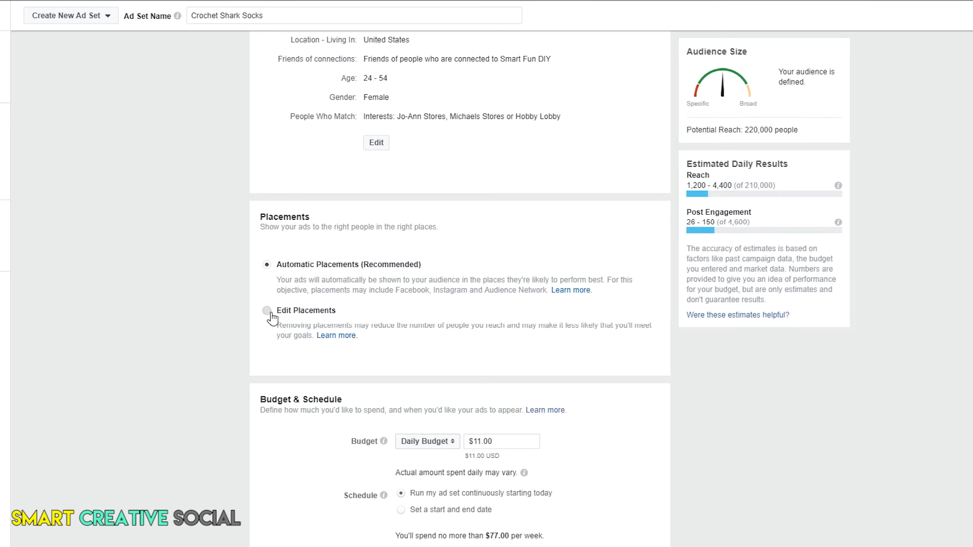
click(268, 311)
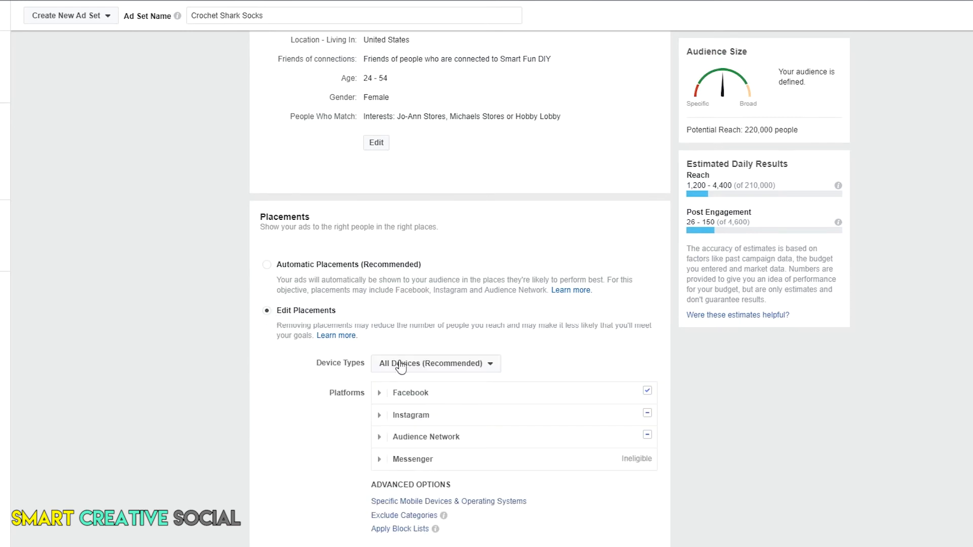
click(647, 412)
click(647, 434)
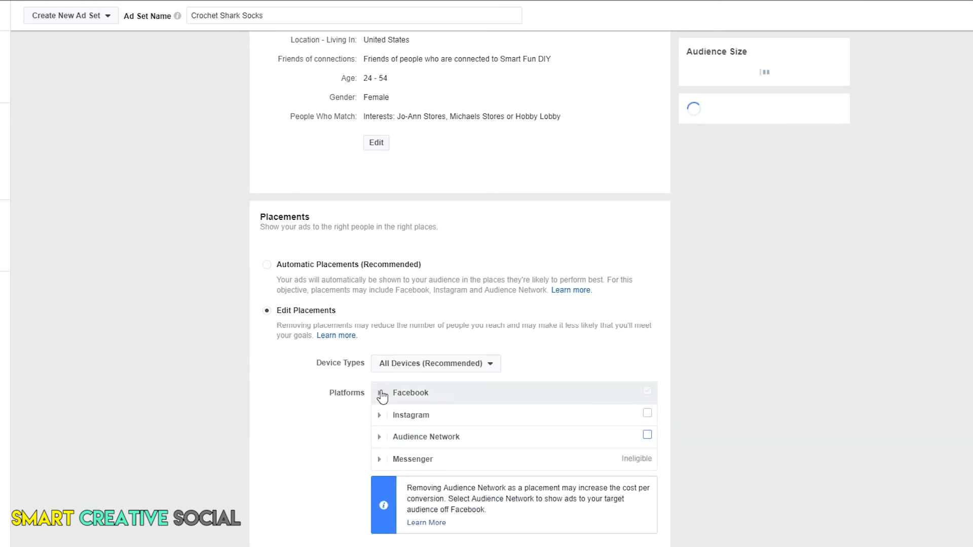
Limit the Facebook placements to Feeds by excluding Right Column, Suggested Videos, Instant Articles and In-Stream Videos
click(380, 395)
scroll(646, 477, down, 1)
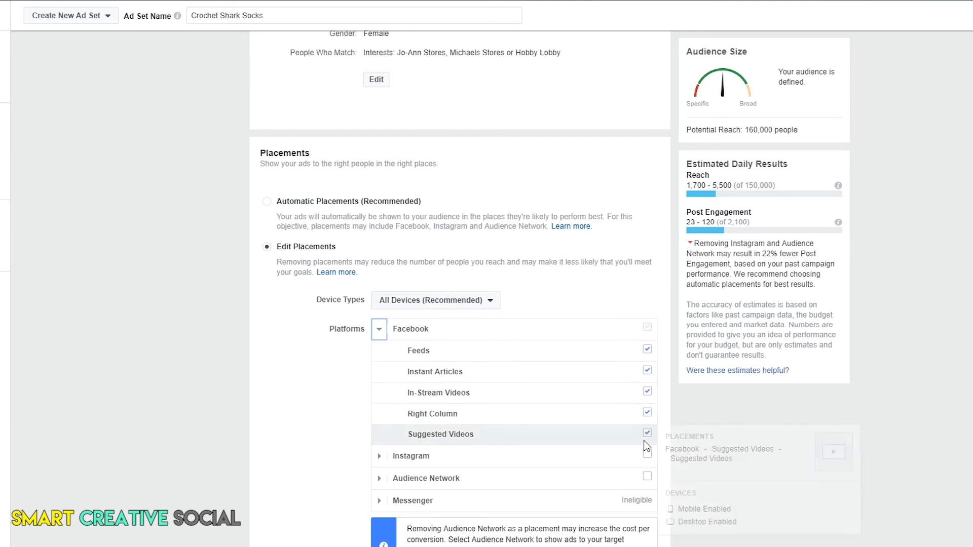
click(647, 412)
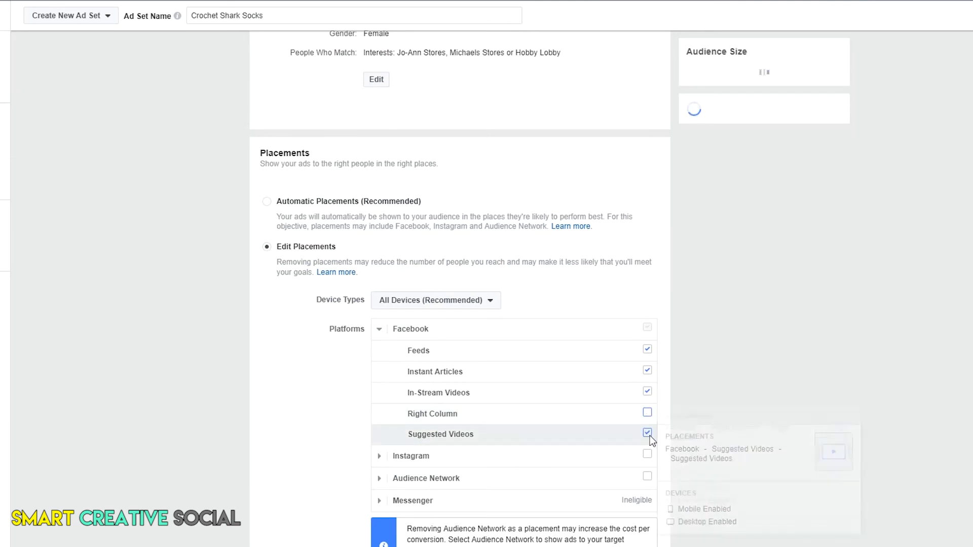
click(647, 433)
click(647, 370)
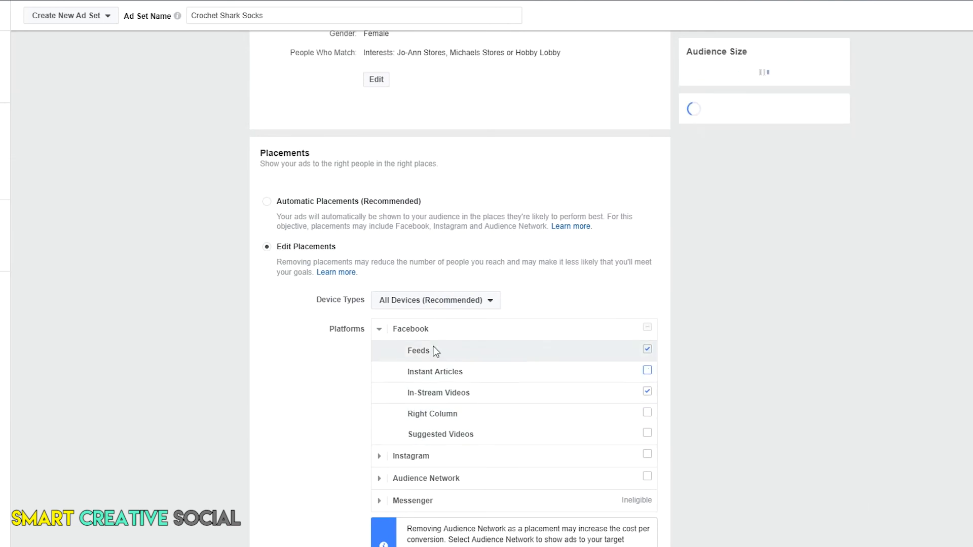
click(647, 391)
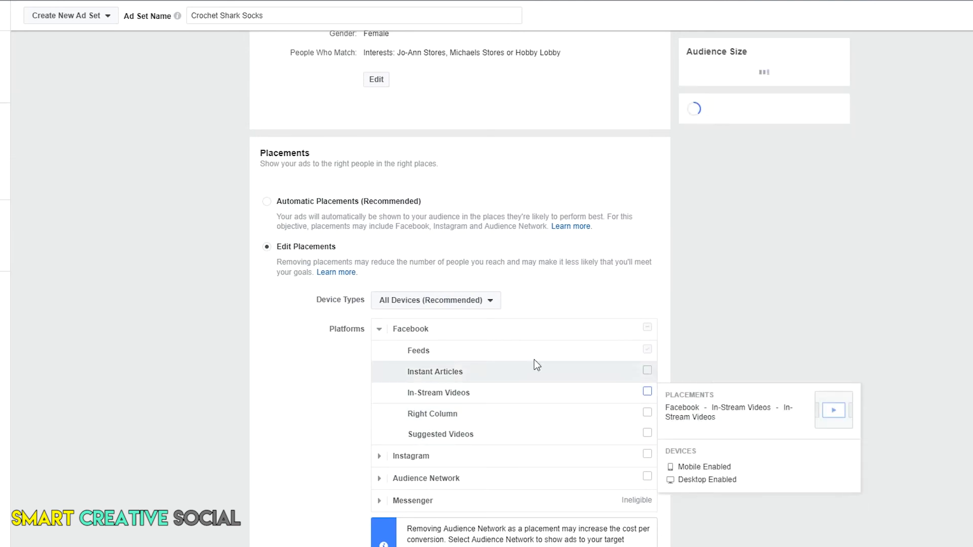
click(388, 337)
Set the ad set's daily budget to $2.00
scroll(310, 385, down, 9)
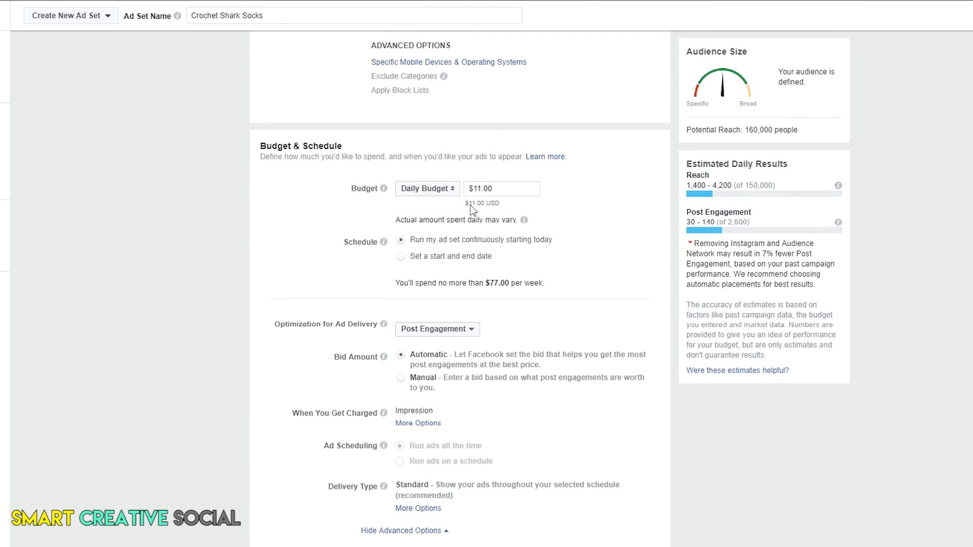
drag(481, 190, 469, 195)
key(BackSpace)
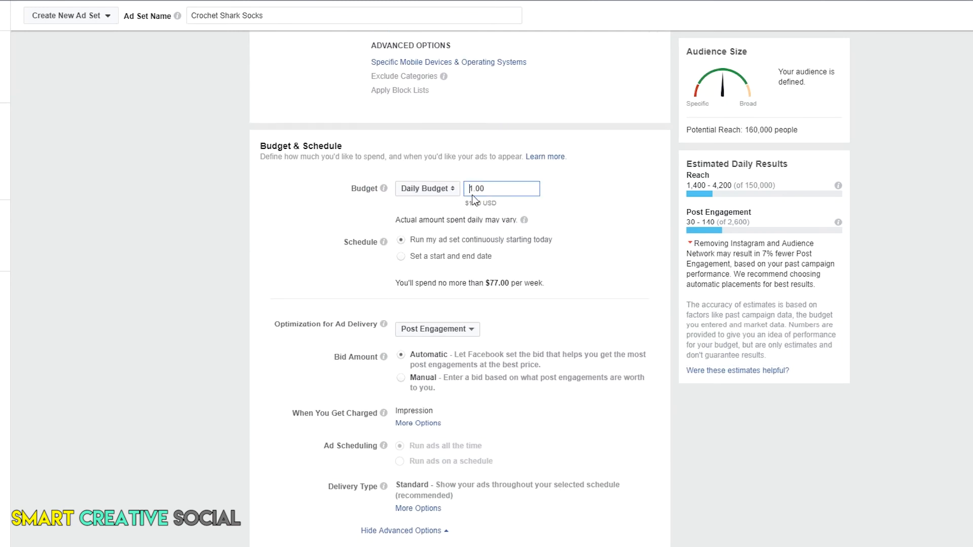
text(2)
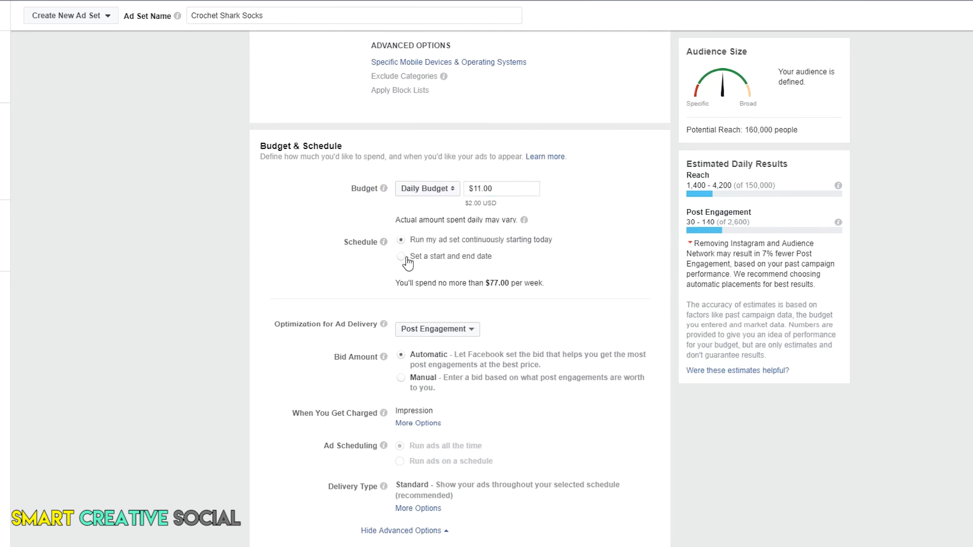
Give the ad set a start and end date, ending on Sep 4, 2017, and continue to the ad setup
click(402, 257)
click(508, 305)
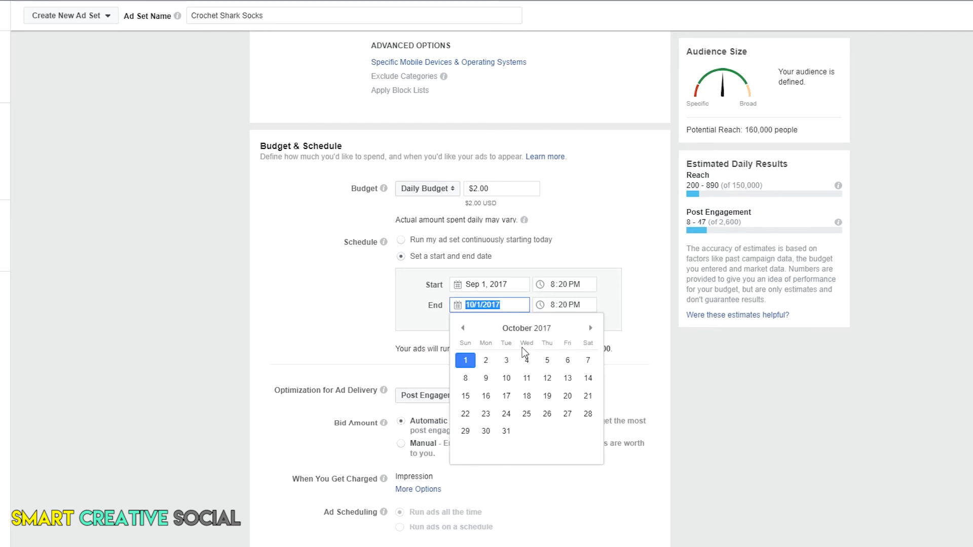
click(463, 328)
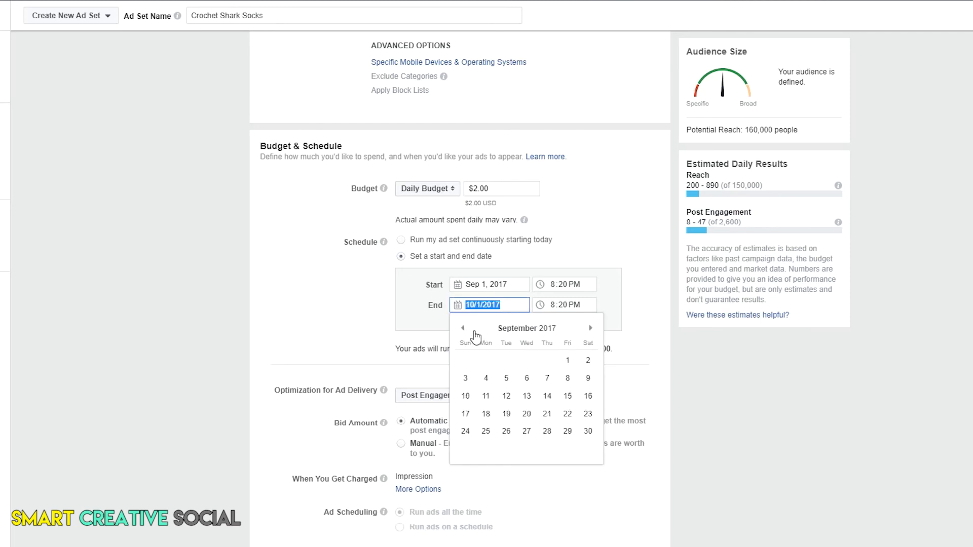
click(486, 380)
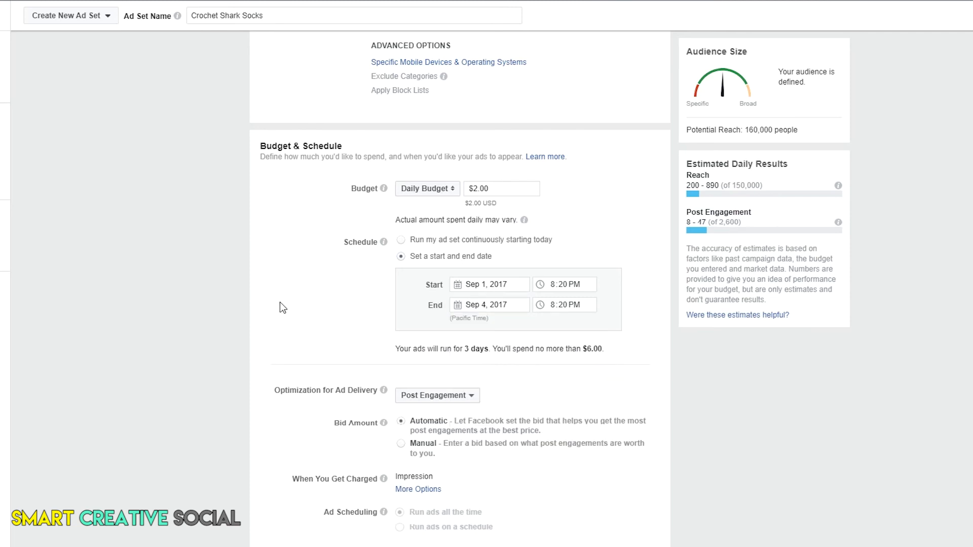
scroll(282, 286, down, 2)
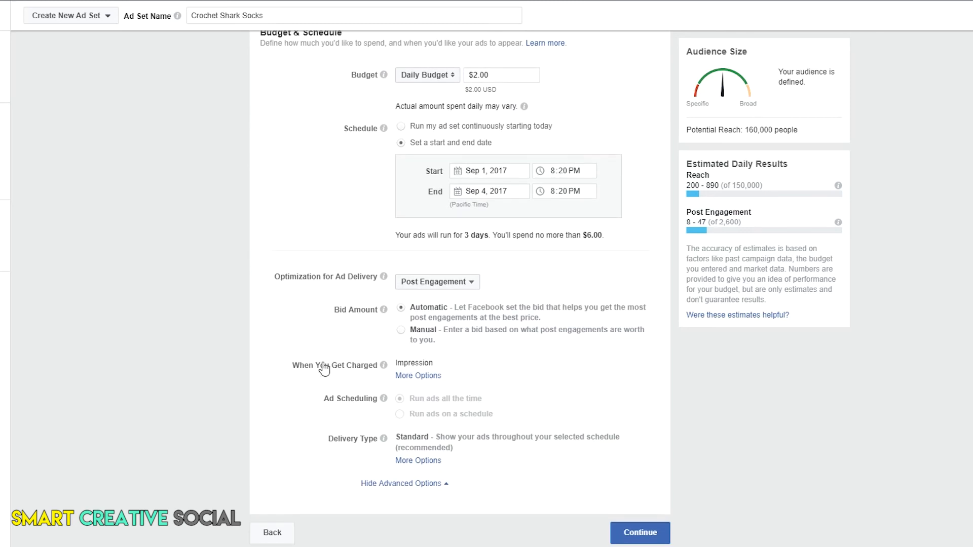
click(630, 536)
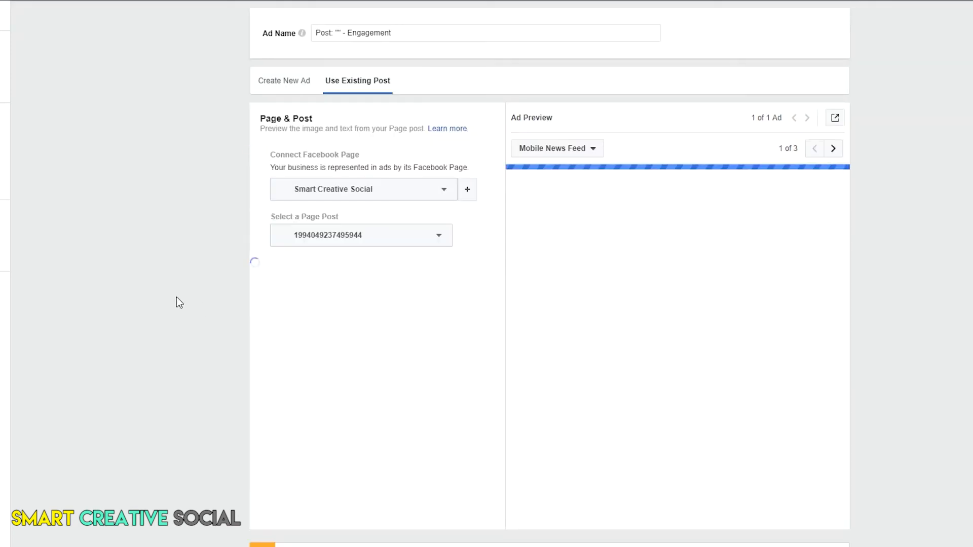
Connect the Smart Fun DIY Facebook Page to the ad
click(385, 191)
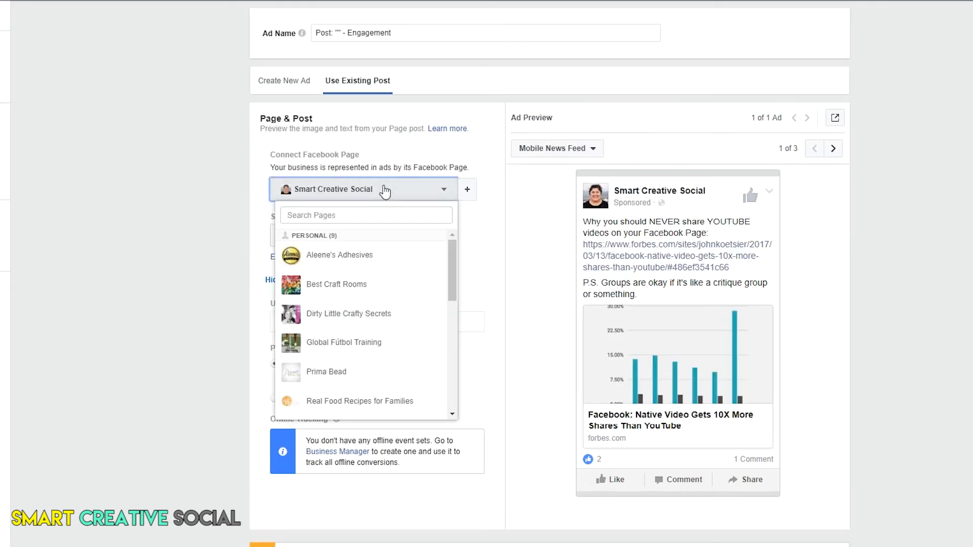
scroll(354, 310, down, 10)
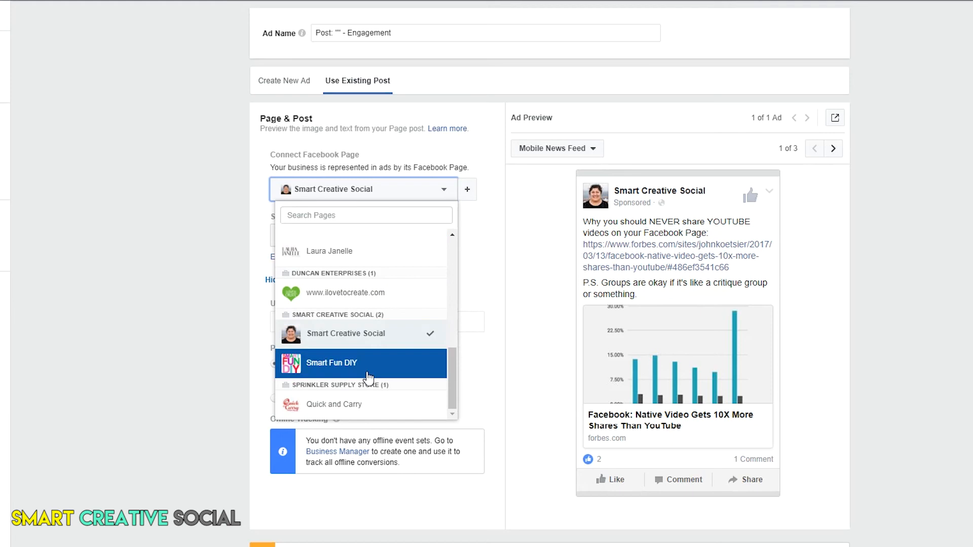
click(363, 369)
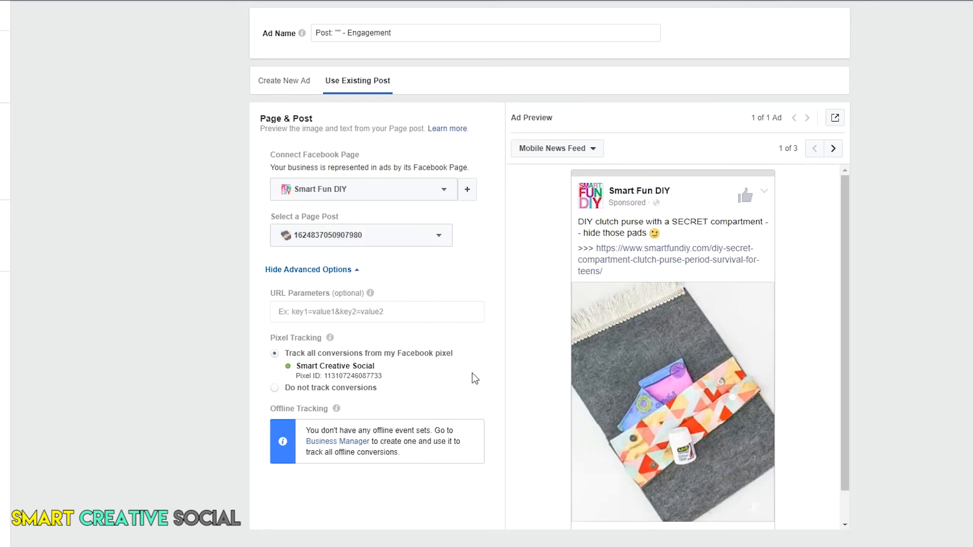
Select the existing page post "Um, do these come in a 8.5?" with the tiny shark socks photo for the ad
click(440, 241)
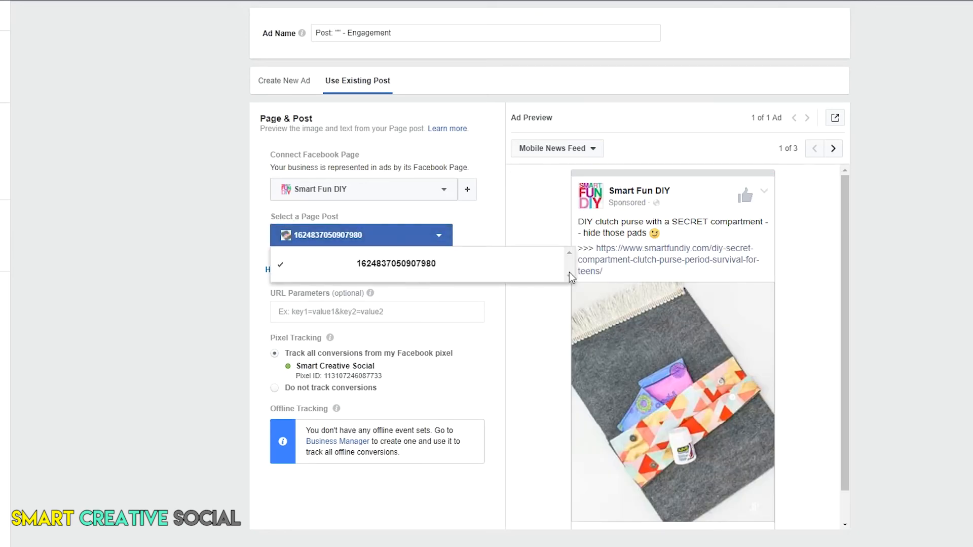
click(436, 264)
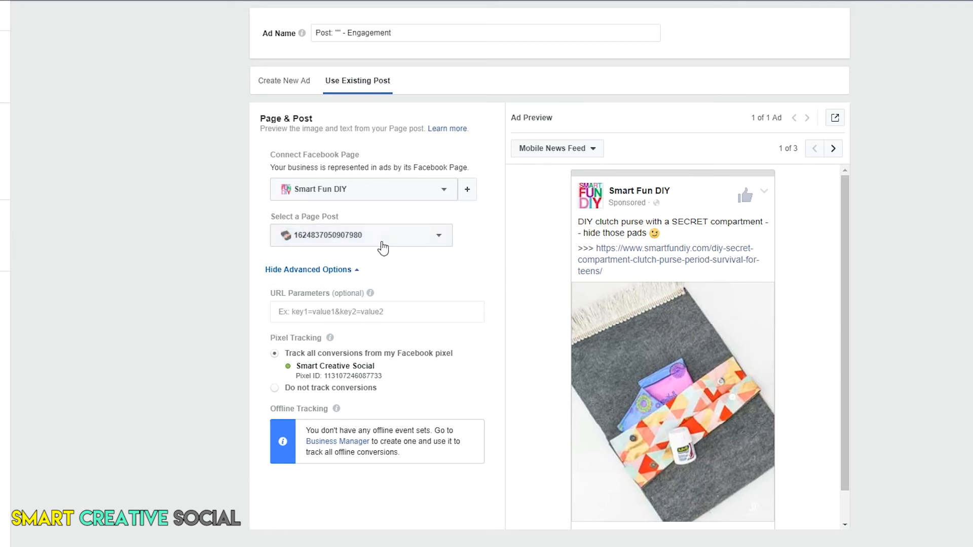
click(385, 246)
click(390, 262)
click(430, 238)
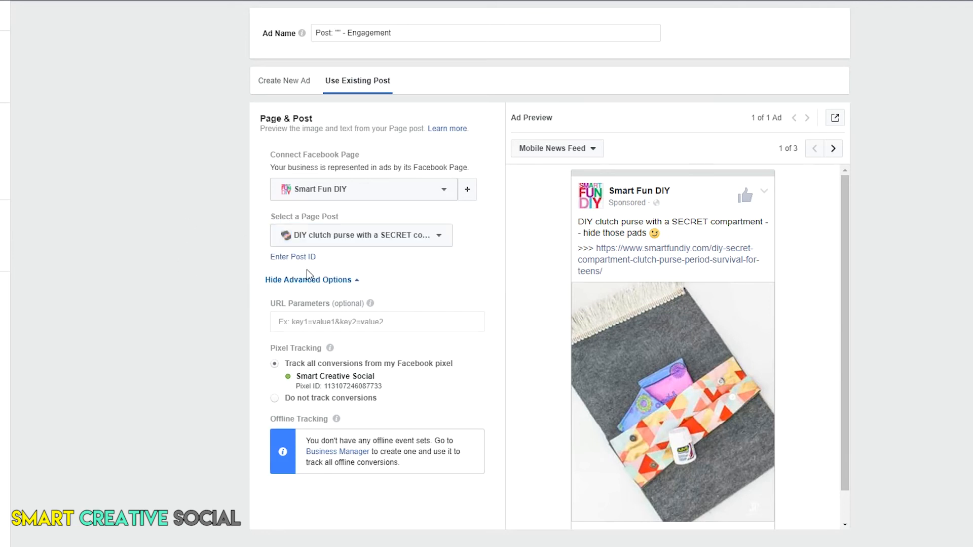
click(439, 236)
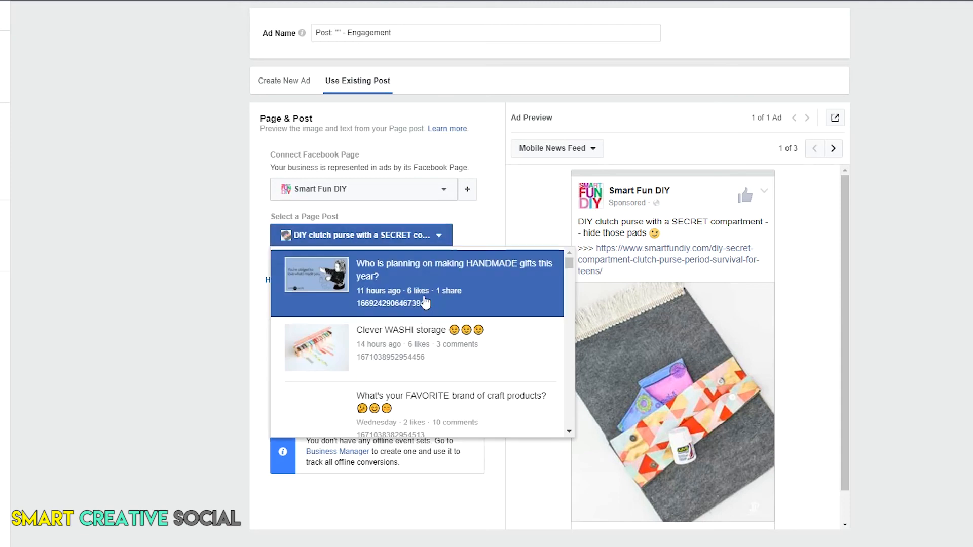
scroll(429, 355, down, 1)
scroll(429, 354, down, 1)
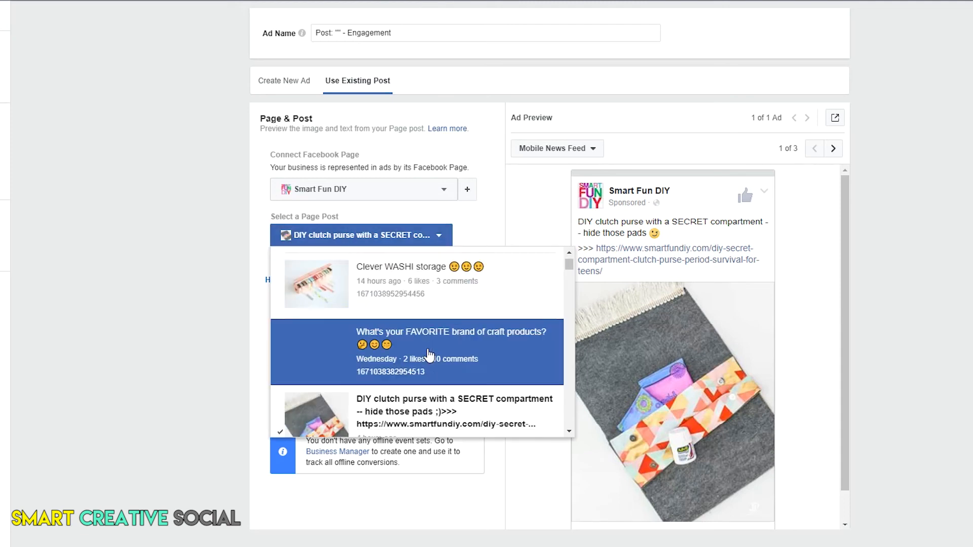
scroll(429, 355, down, 10)
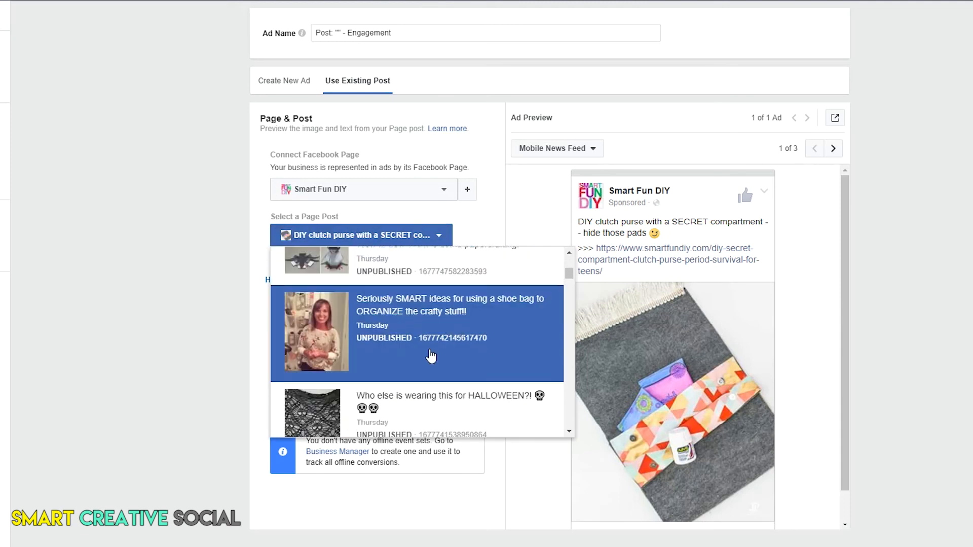
scroll(430, 357, down, 15)
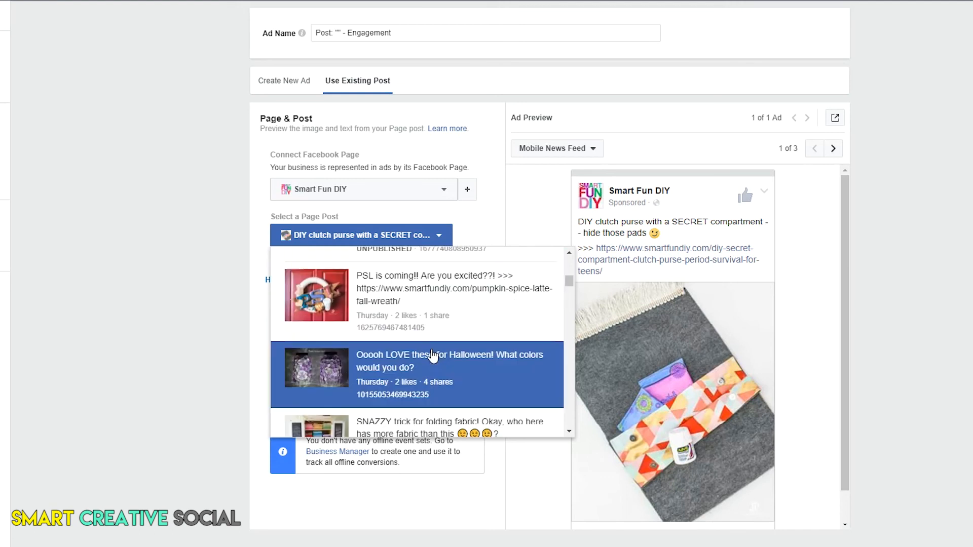
scroll(432, 356, down, 15)
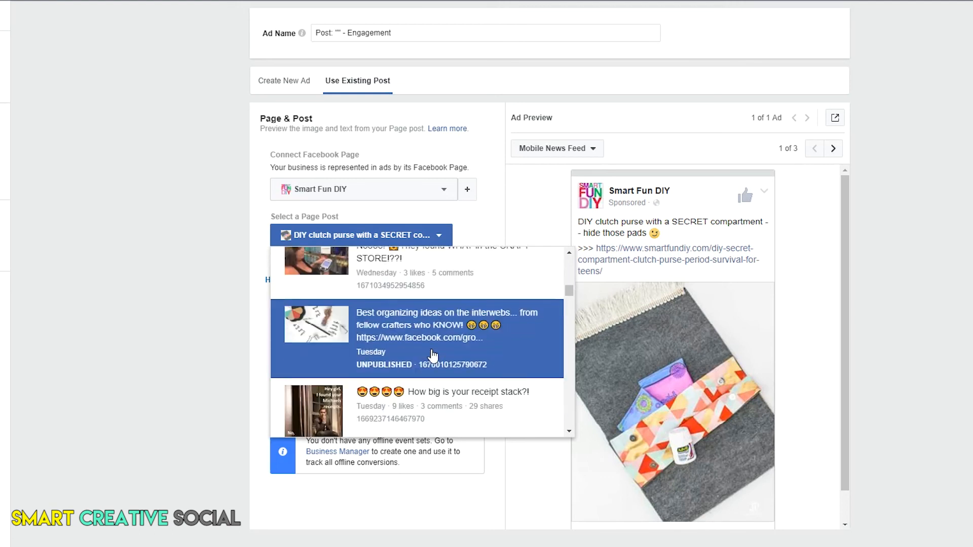
scroll(432, 356, down, 5)
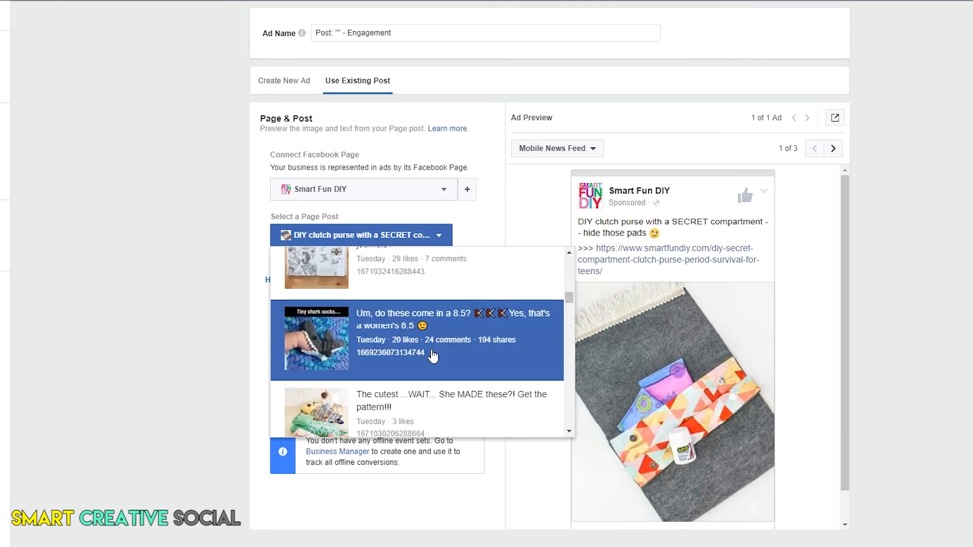
click(470, 345)
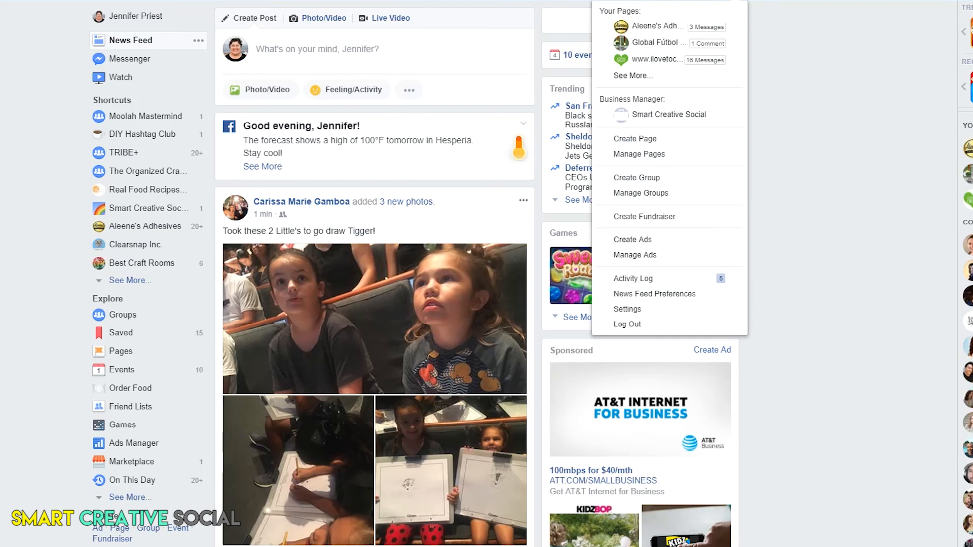
Find the tiny shark socks post through the Smart Fun DIY Page's notifications and open its photo to get the post ID
click(644, 75)
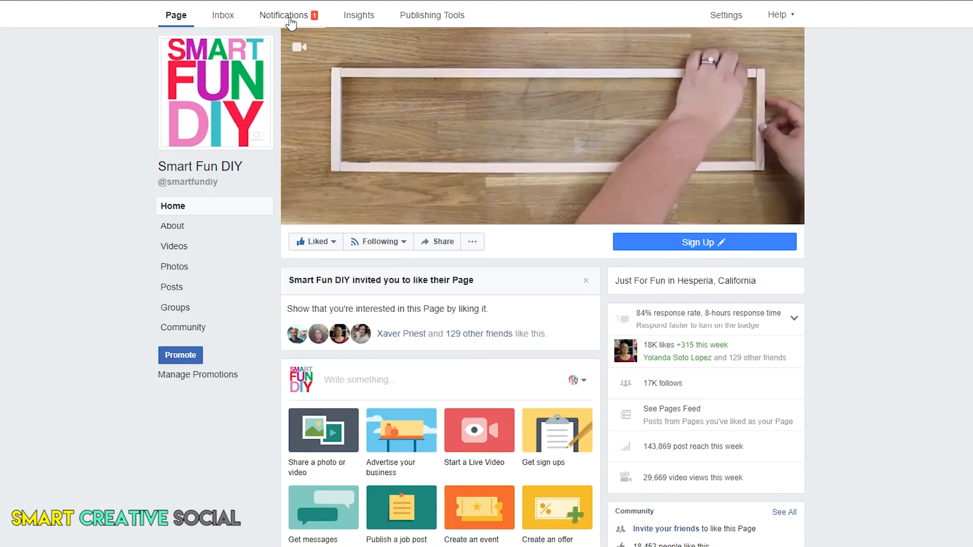
click(285, 16)
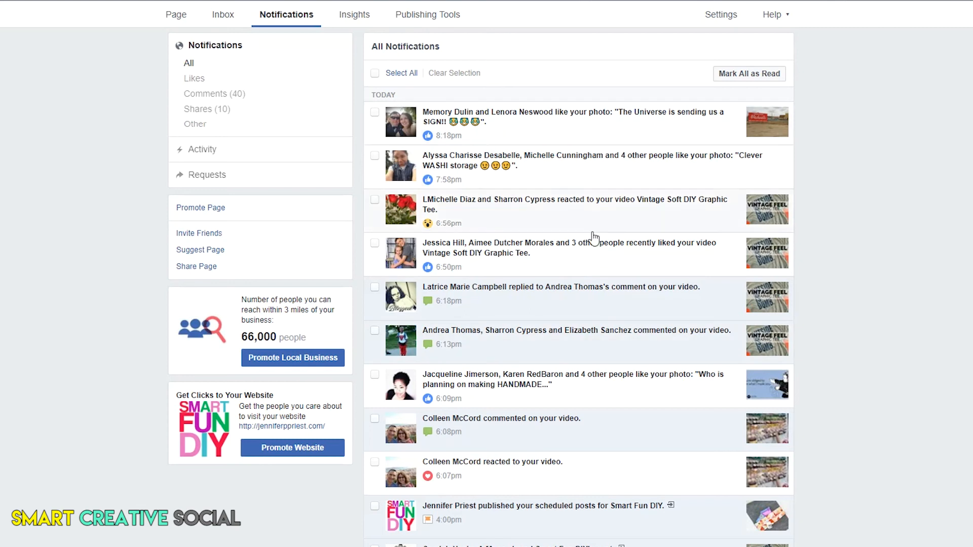
scroll(638, 406, down, 4)
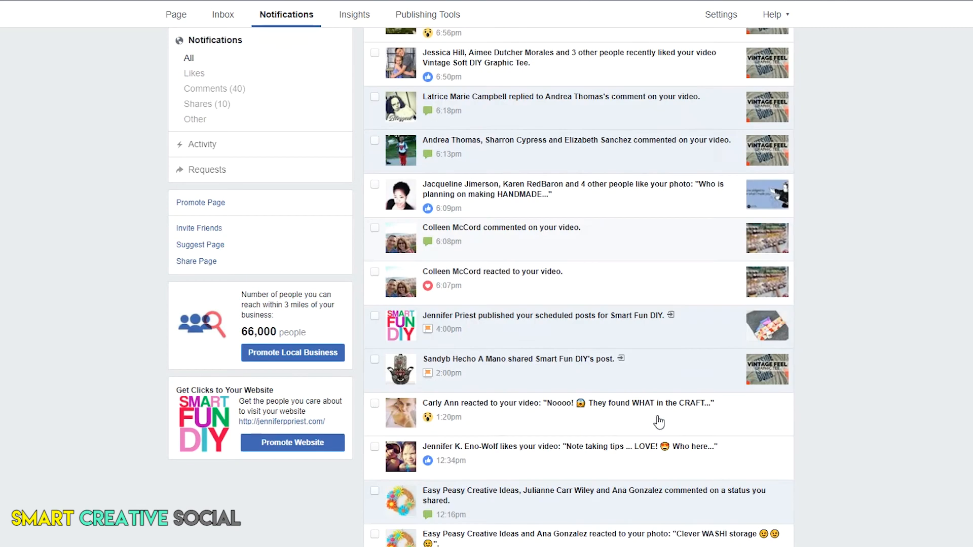
scroll(659, 422, down, 11)
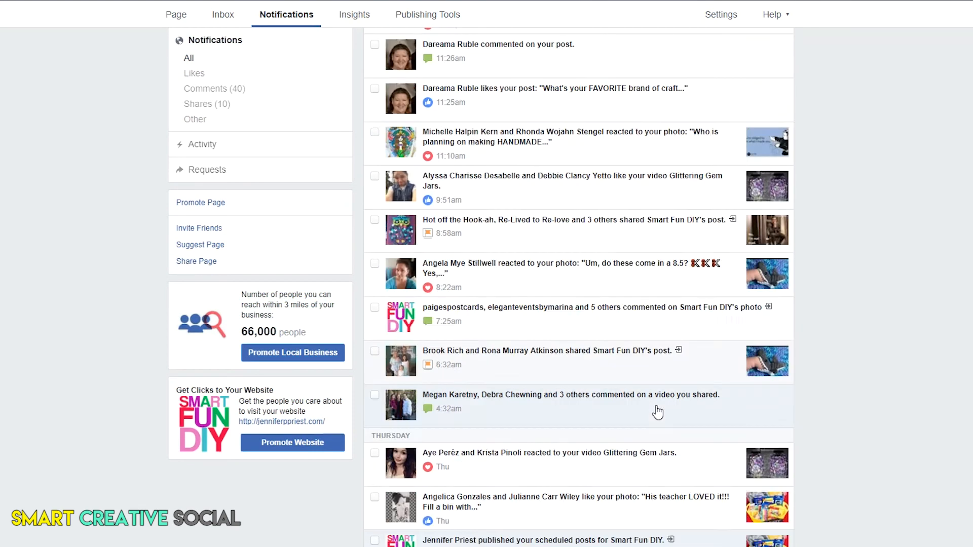
click(695, 253)
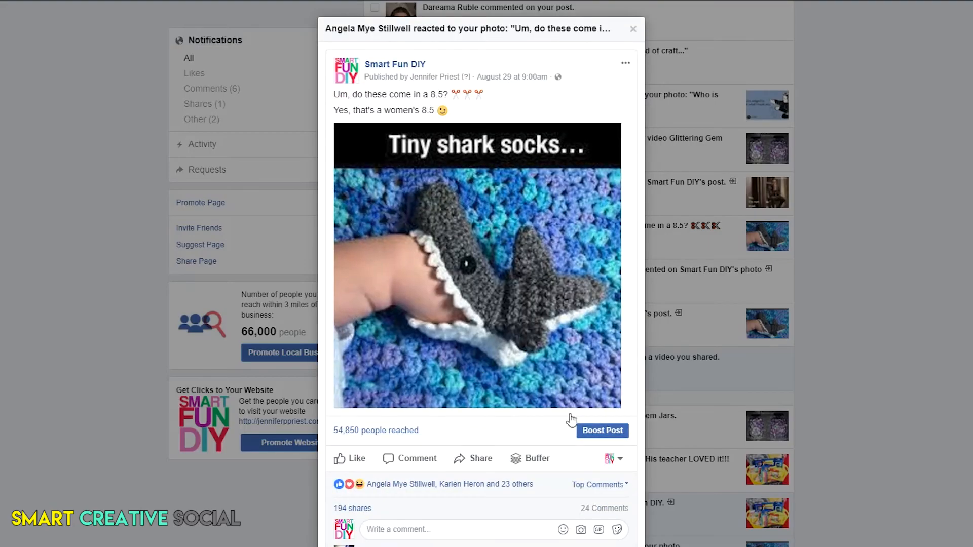
click(538, 210)
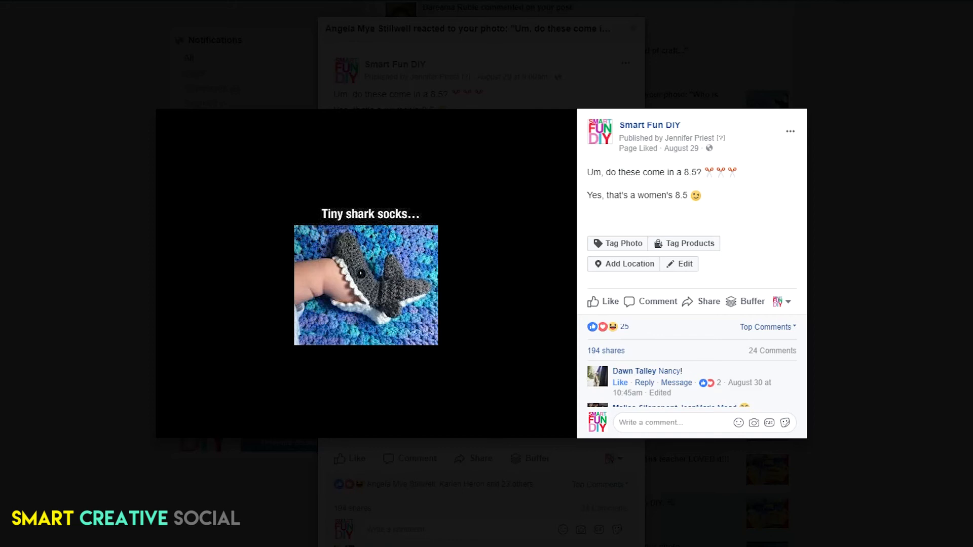
key(Escape)
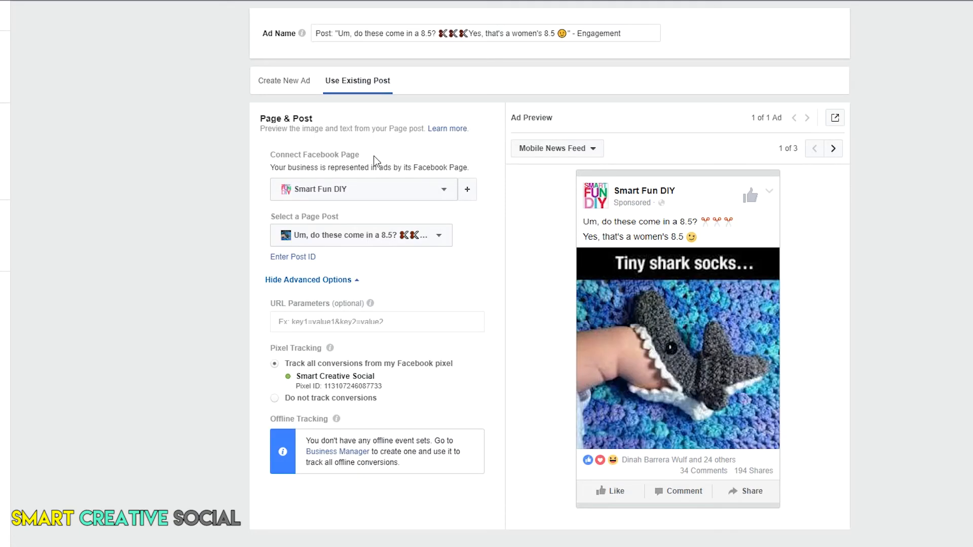
click(303, 257)
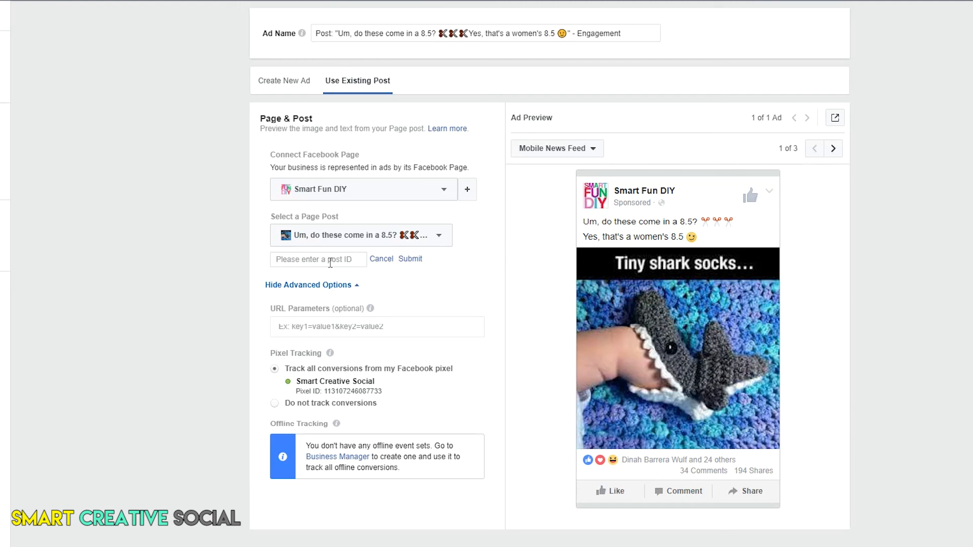
key(ctrl+v)
click(410, 260)
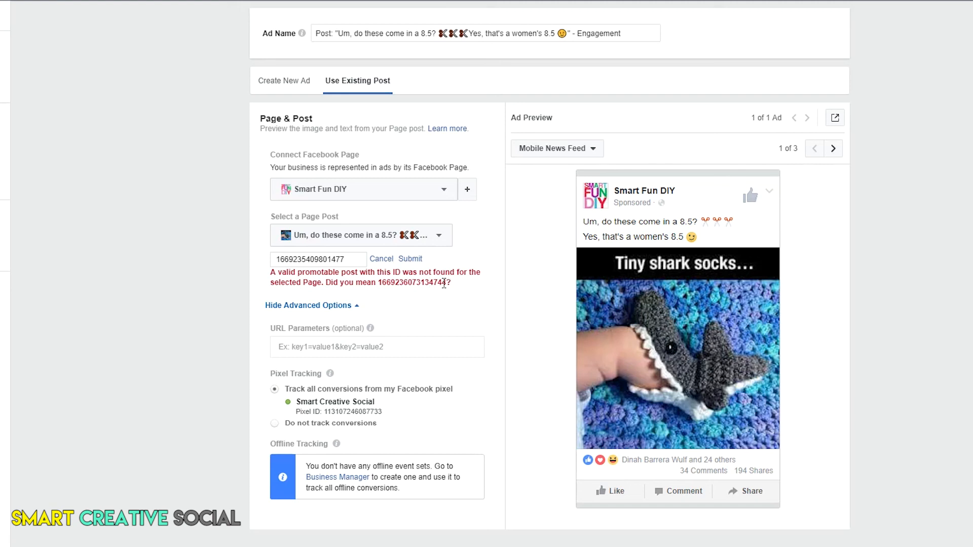
drag(447, 283, 233, 260)
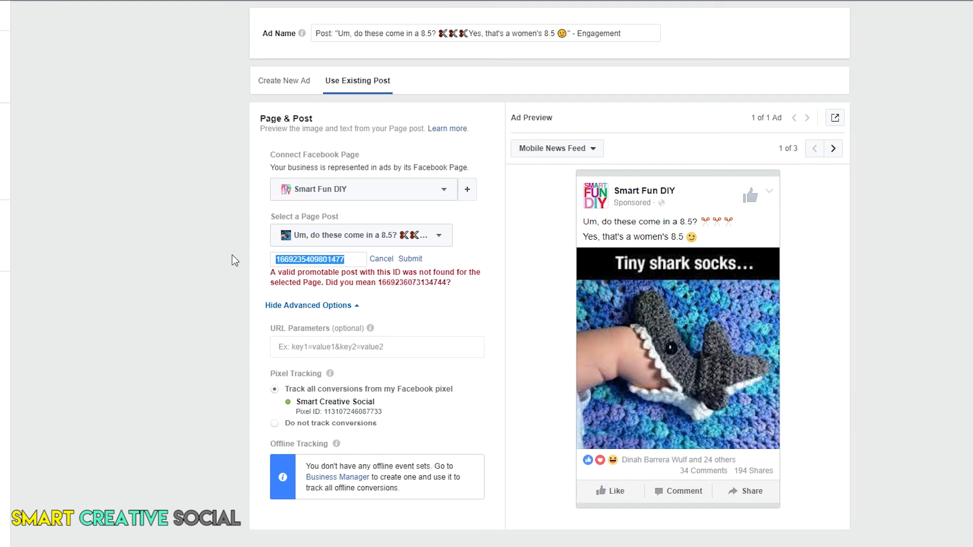
key(ctrl+v)
click(410, 259)
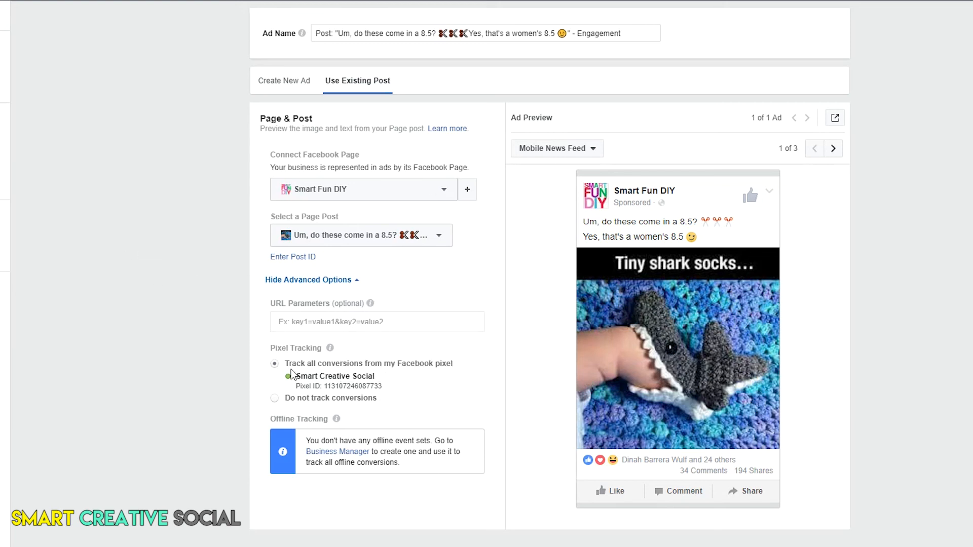
click(275, 398)
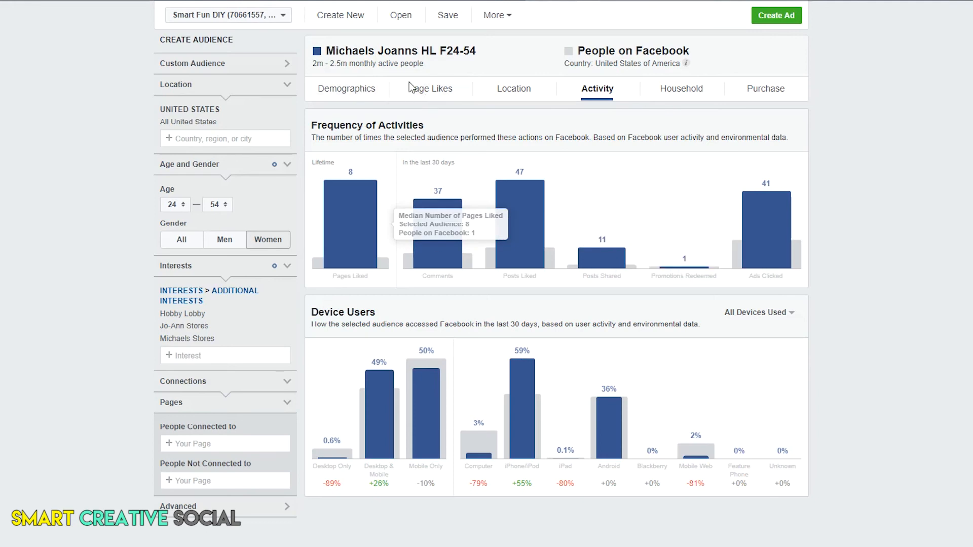
Switch to Audience Insights and examine the full list of top page-like categories for the Michaels Joanns HL F24-54 audience
click(428, 91)
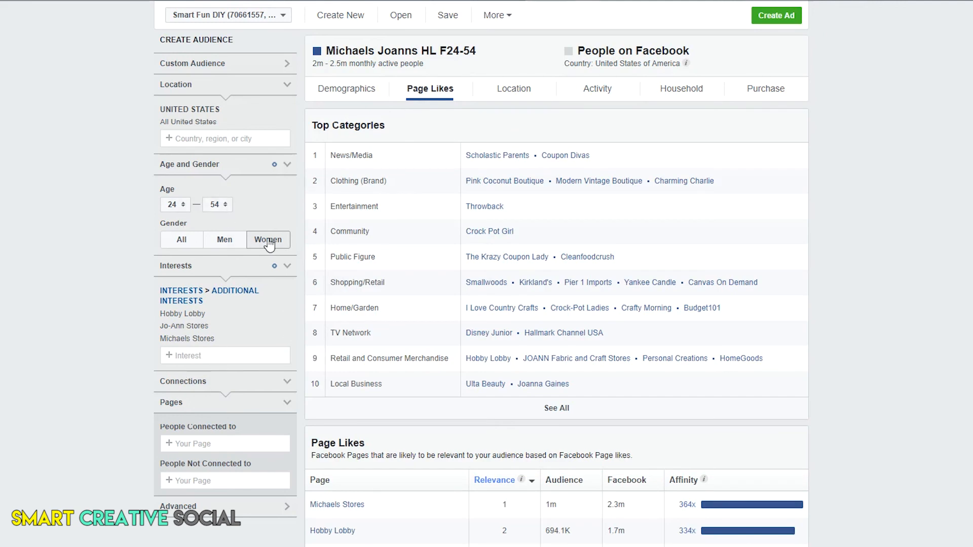
click(557, 410)
scroll(581, 238, down, 4)
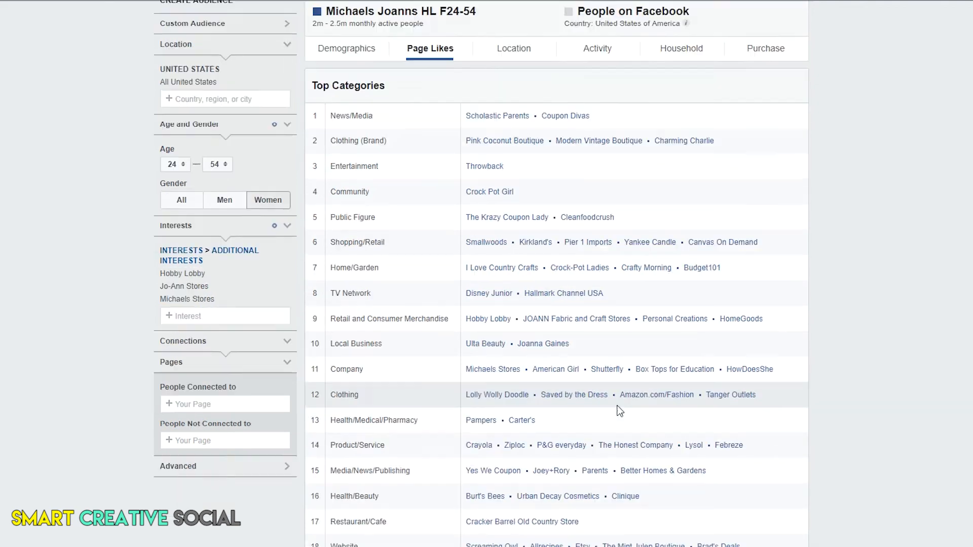
scroll(640, 424, up, 1)
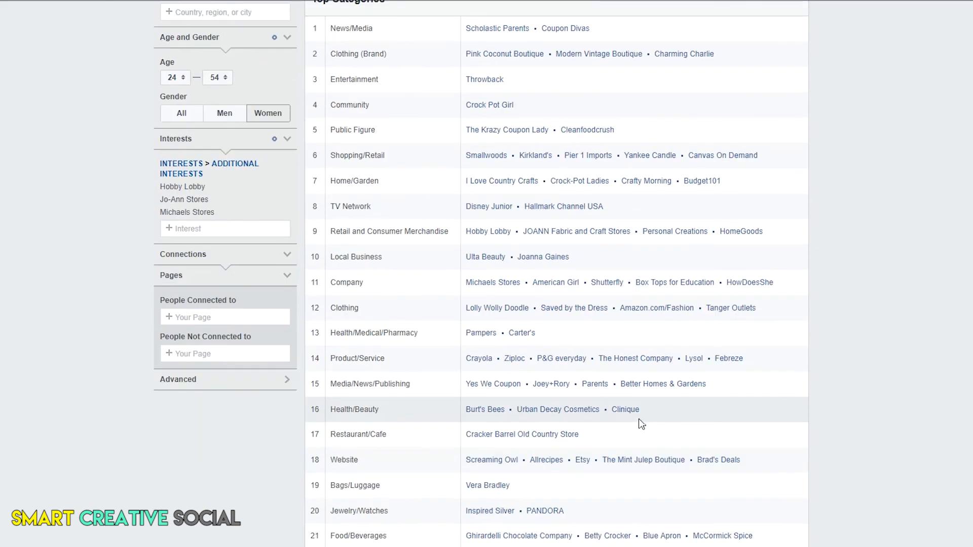
scroll(557, 233, up, 2)
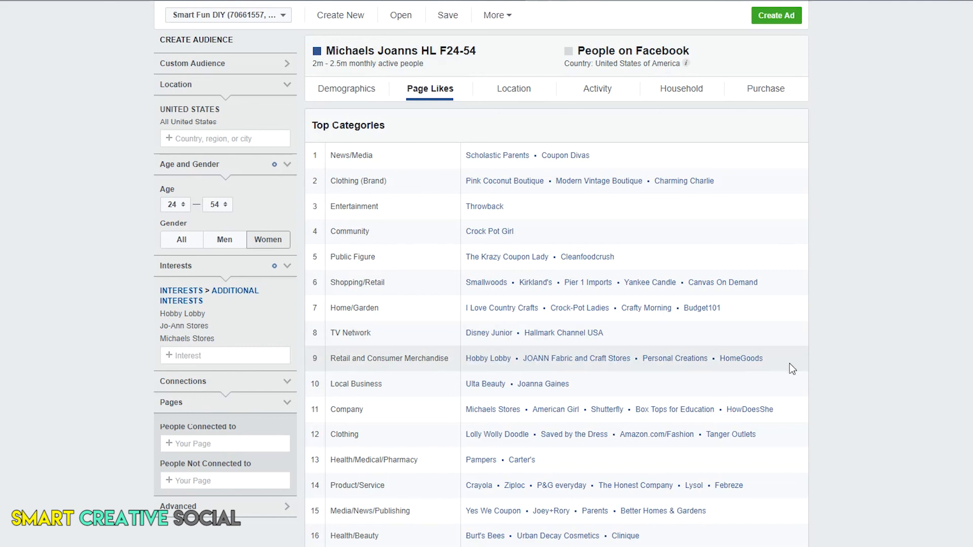
scroll(831, 401, down, 3)
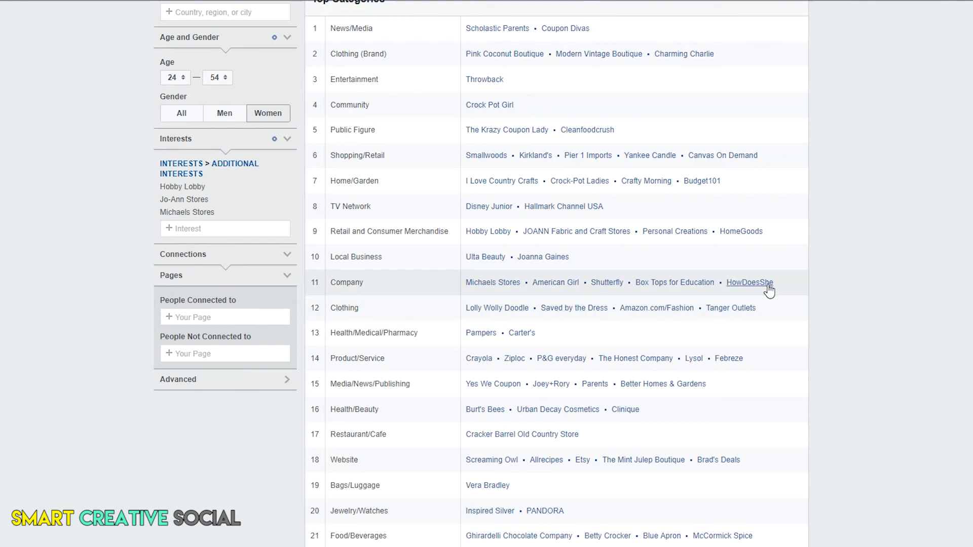
Review the remaining page-like categories and the audience's lifestyle demographics, including the description and audience share of the Country Comfort group
scroll(619, 441, down, 3)
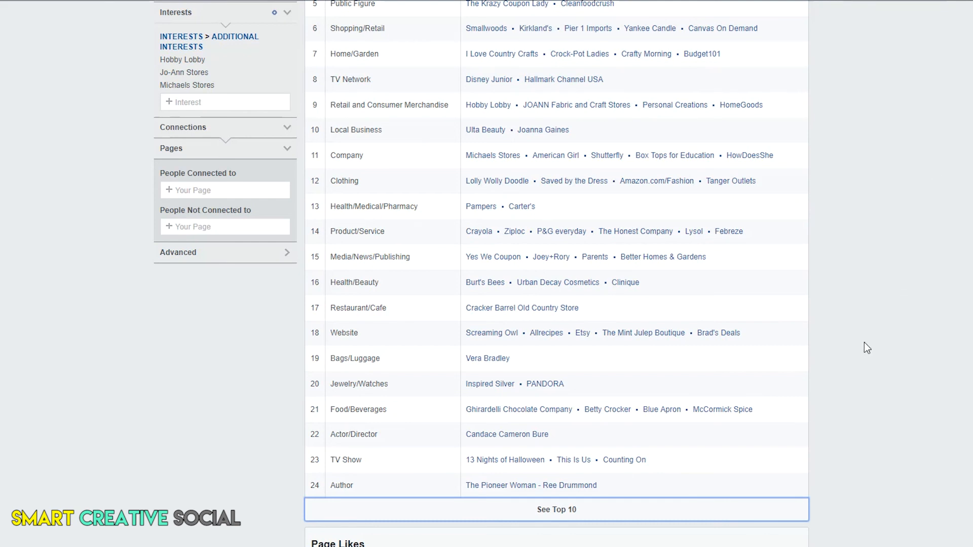
scroll(879, 344, up, 5)
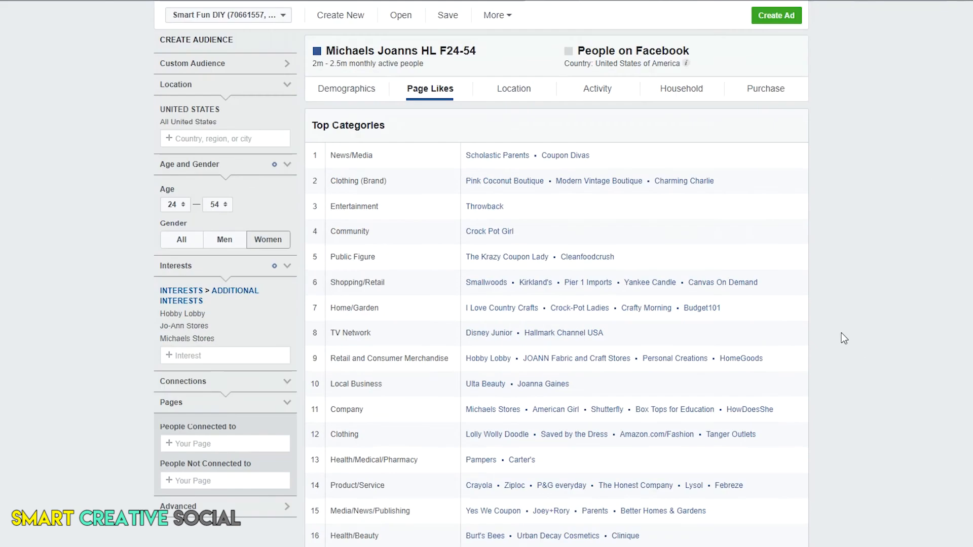
click(346, 98)
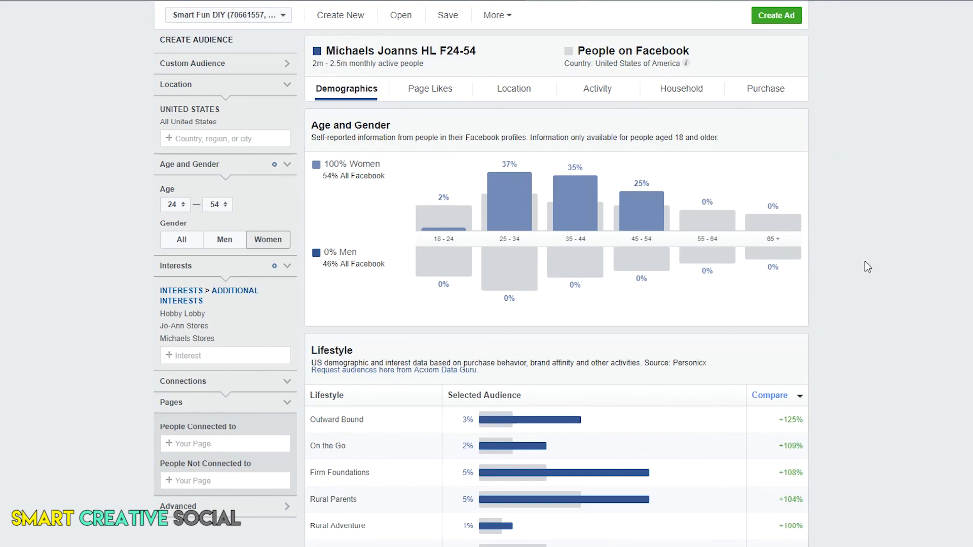
scroll(862, 332, down, 5)
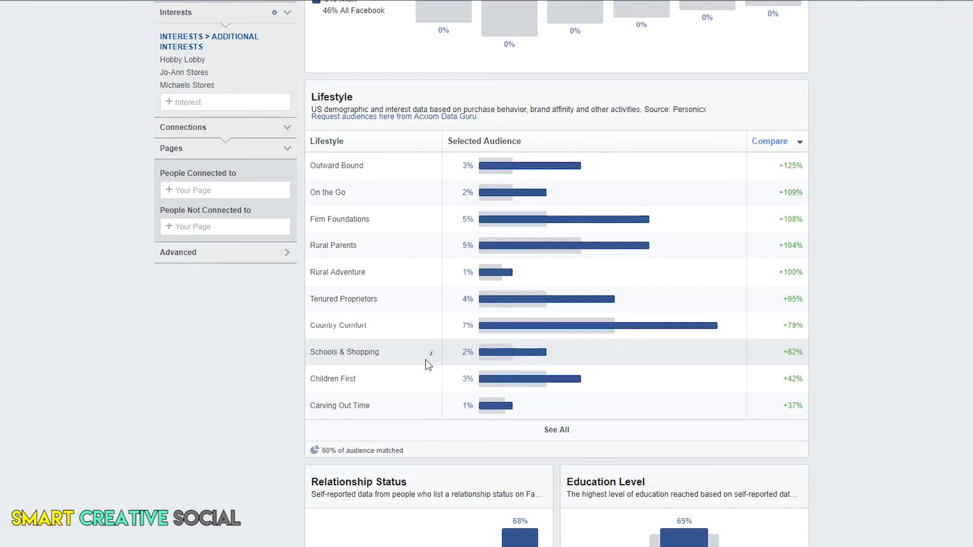
mouse_move(430, 356)
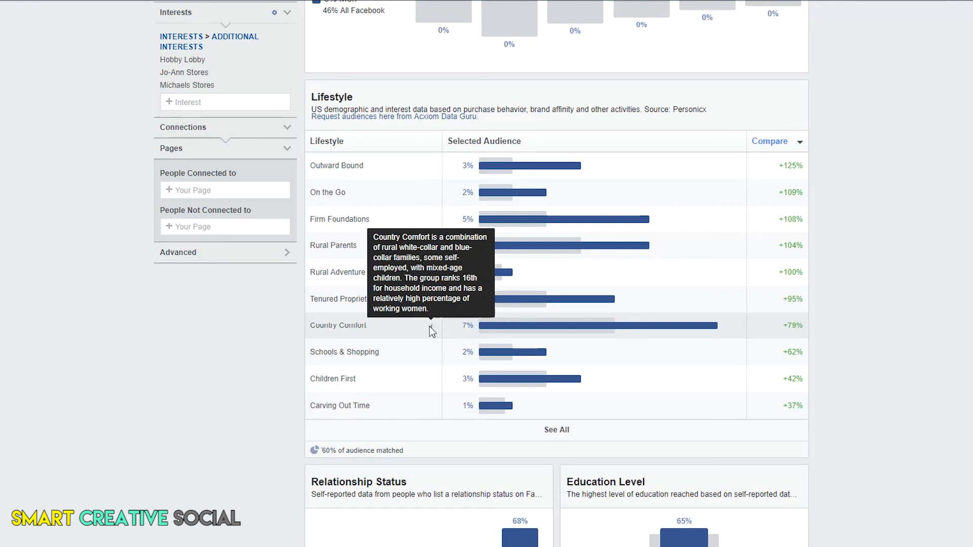
mouse_move(433, 327)
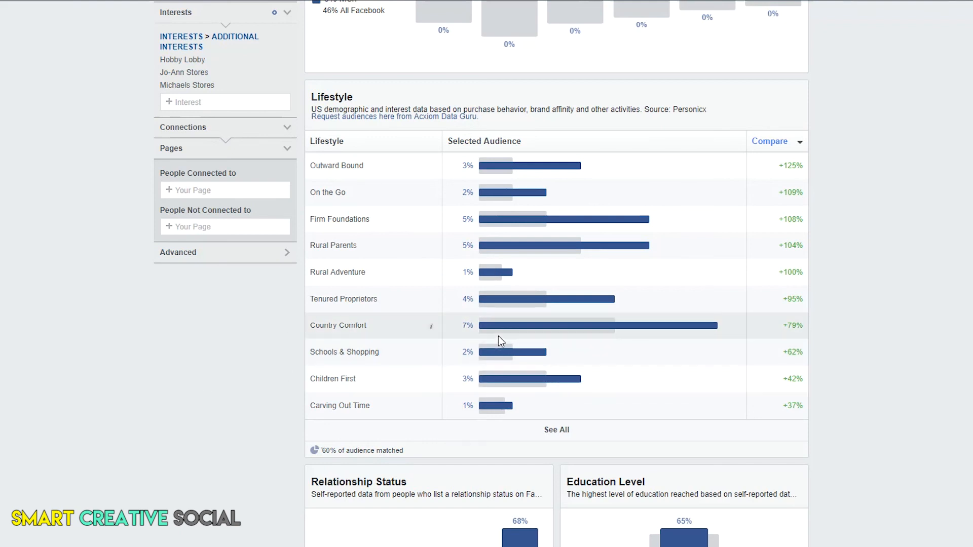
mouse_move(500, 329)
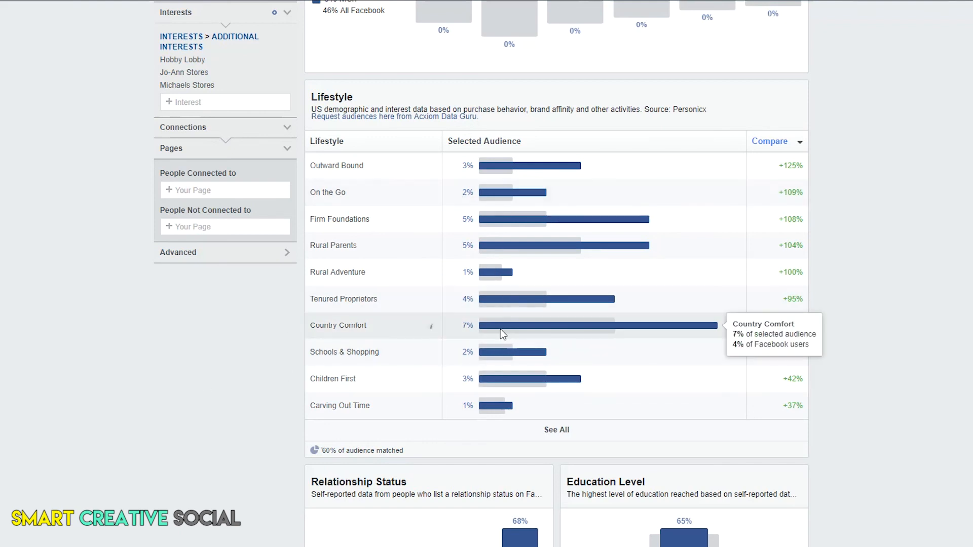